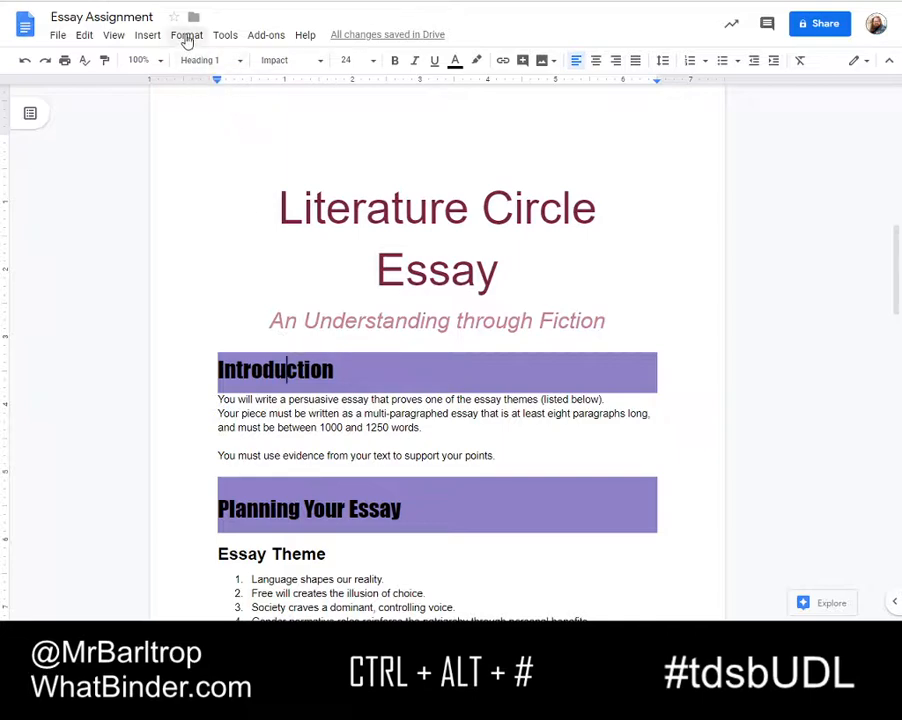
# Remove the paragraph spacing before and after the Introduction heading
pyautogui.doubleClick(220, 370)
pyautogui.click(186, 36)
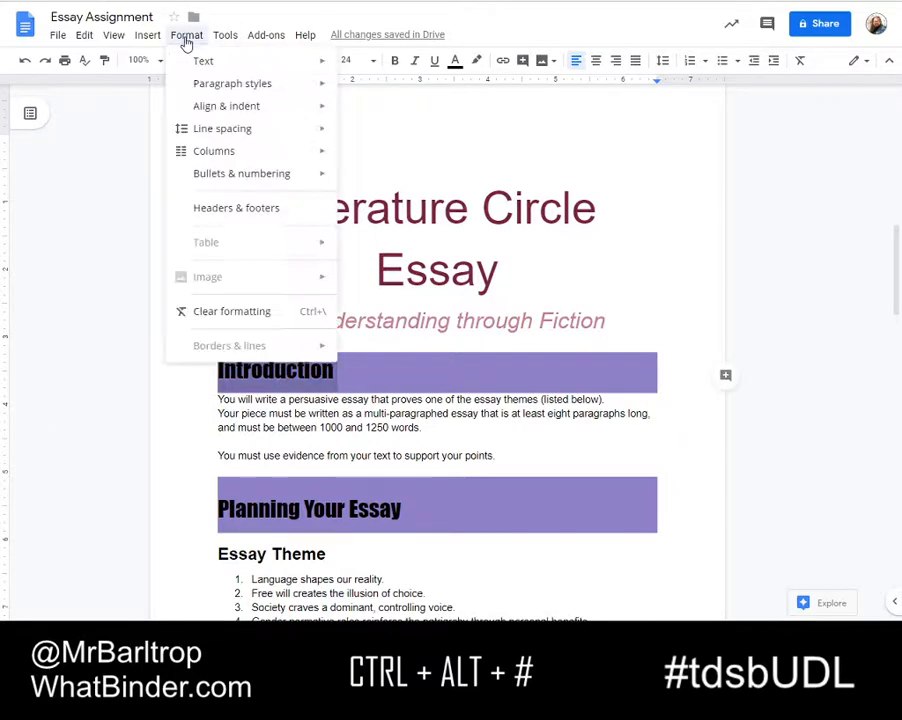
pyautogui.moveTo(235, 137)
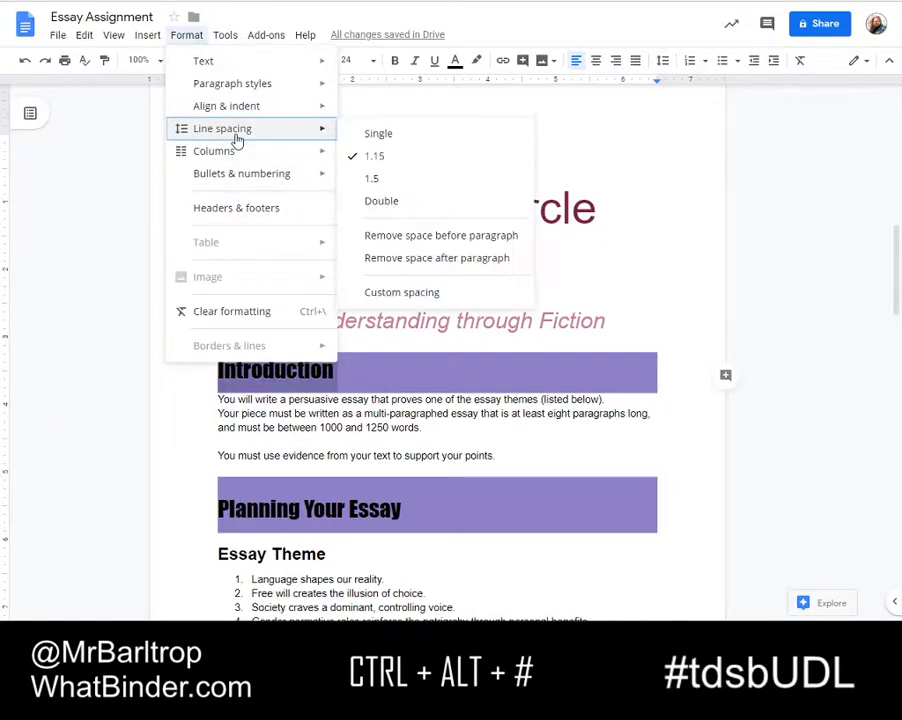
pyautogui.click(426, 238)
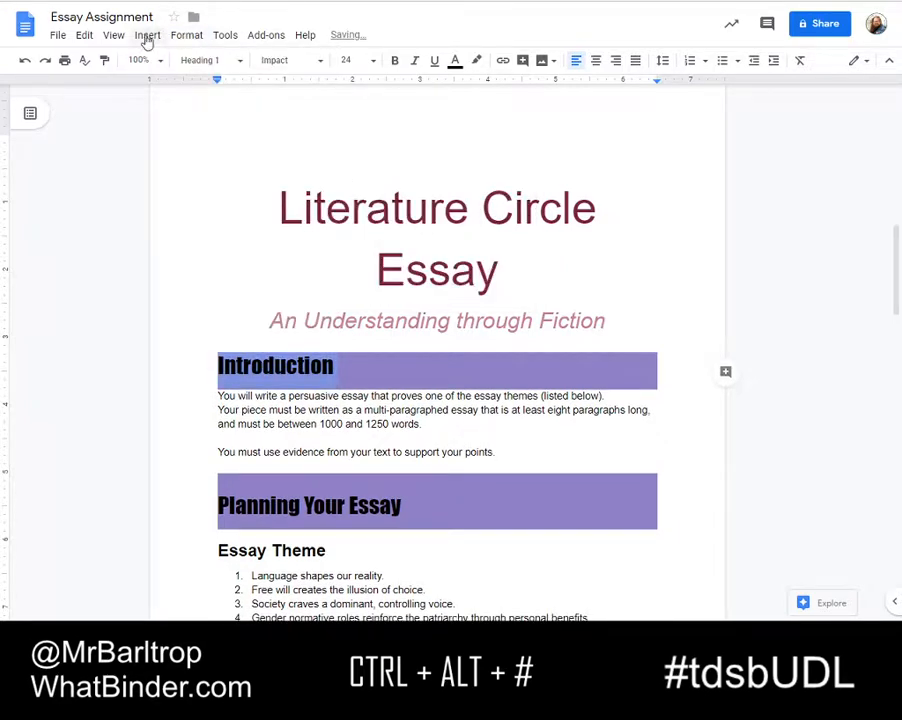
pyautogui.click(184, 38)
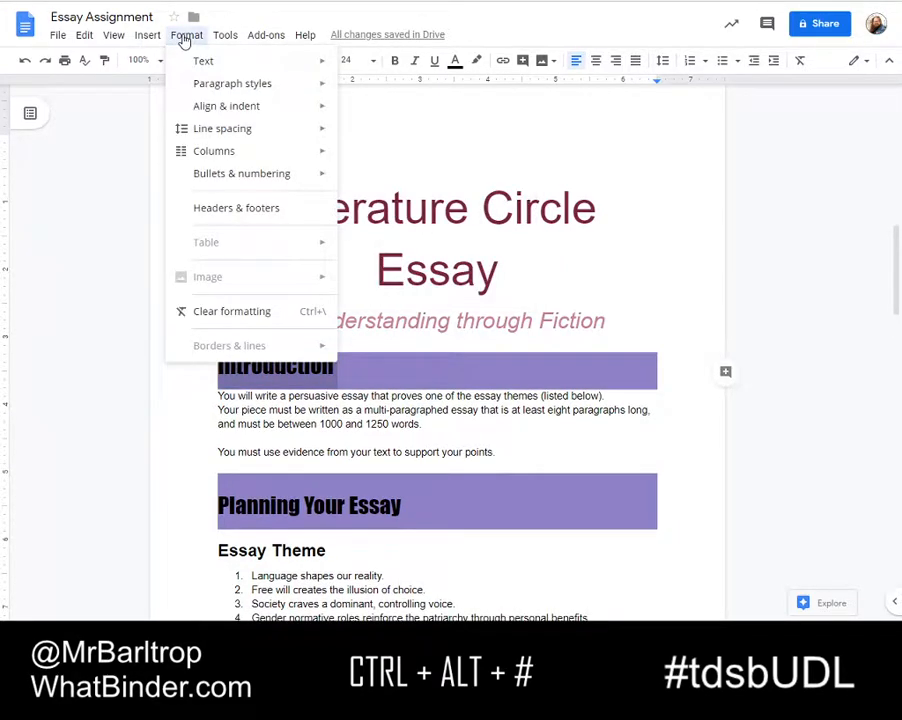
pyautogui.moveTo(222, 130)
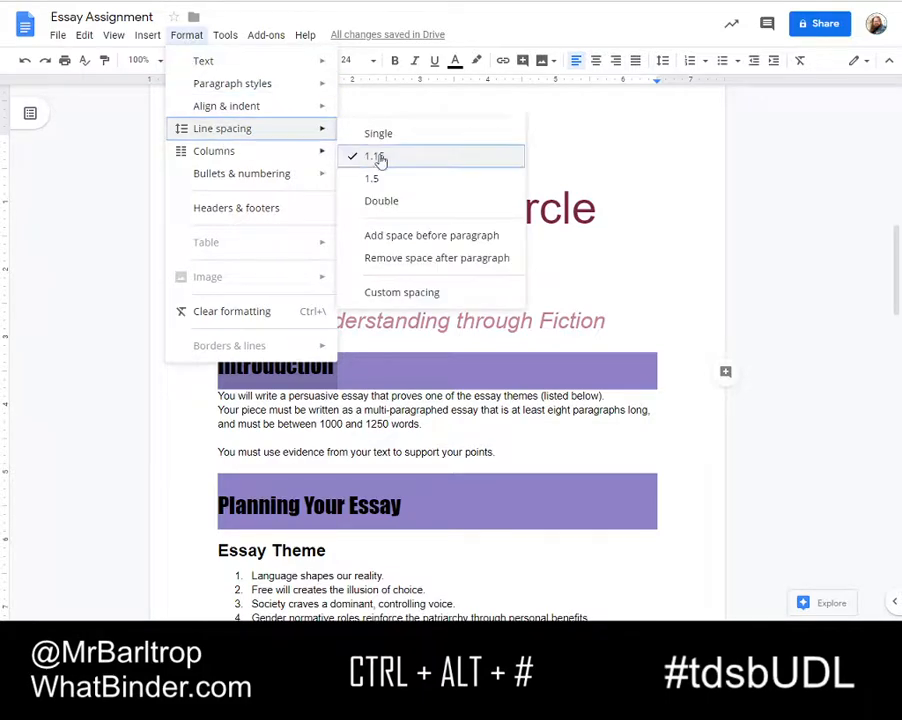
pyautogui.click(409, 262)
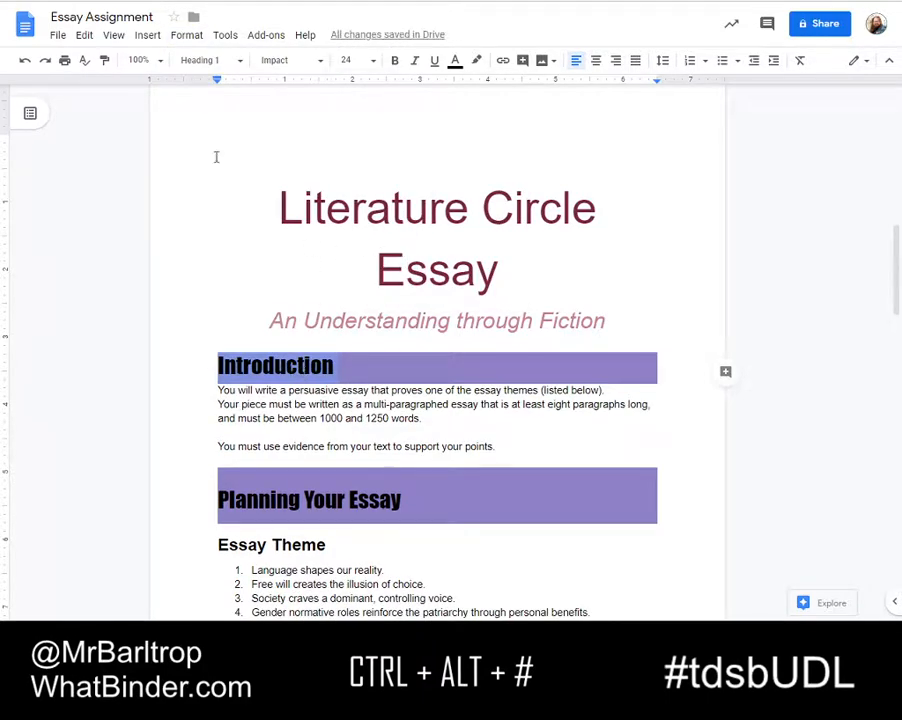
# Set the Introduction heading to single line spacing and update the Heading 1 style to match it
pyautogui.click(187, 37)
pyautogui.moveTo(228, 141)
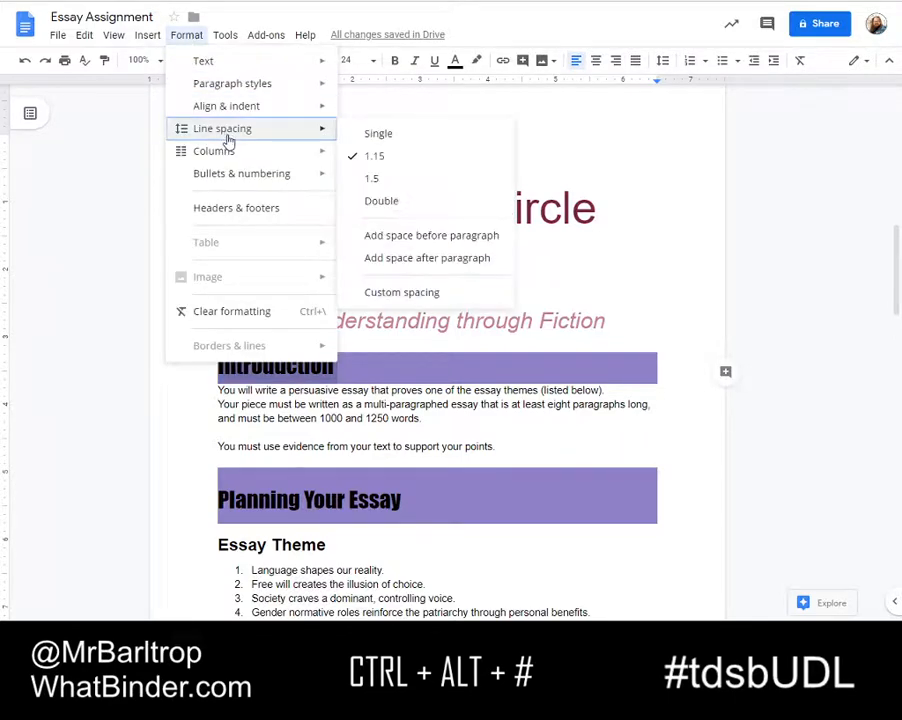
pyautogui.click(385, 136)
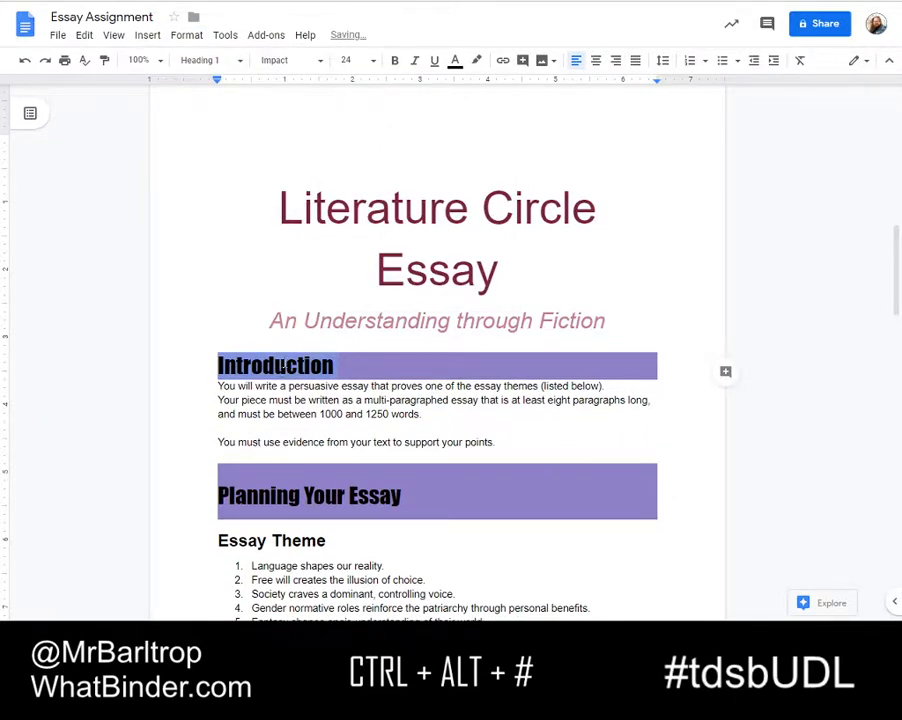
pyautogui.rightClick(283, 366)
pyautogui.click(357, 578)
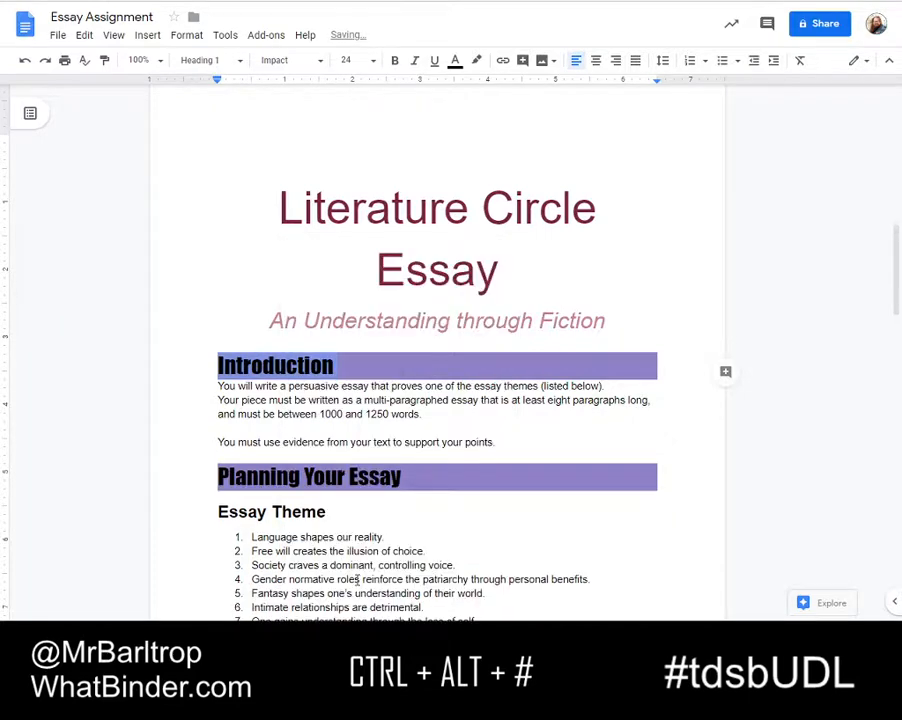
pyautogui.click(375, 393)
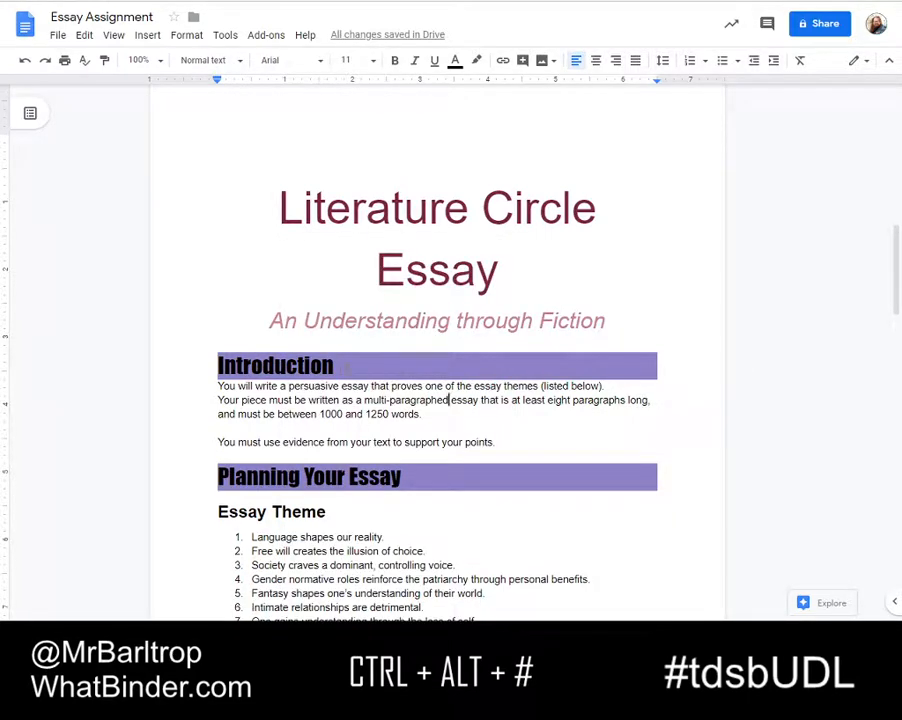
# Apply a light blue background colour to the Essay Theme heading through its paragraph borders and shading
pyautogui.scroll(-3, 328, 365)
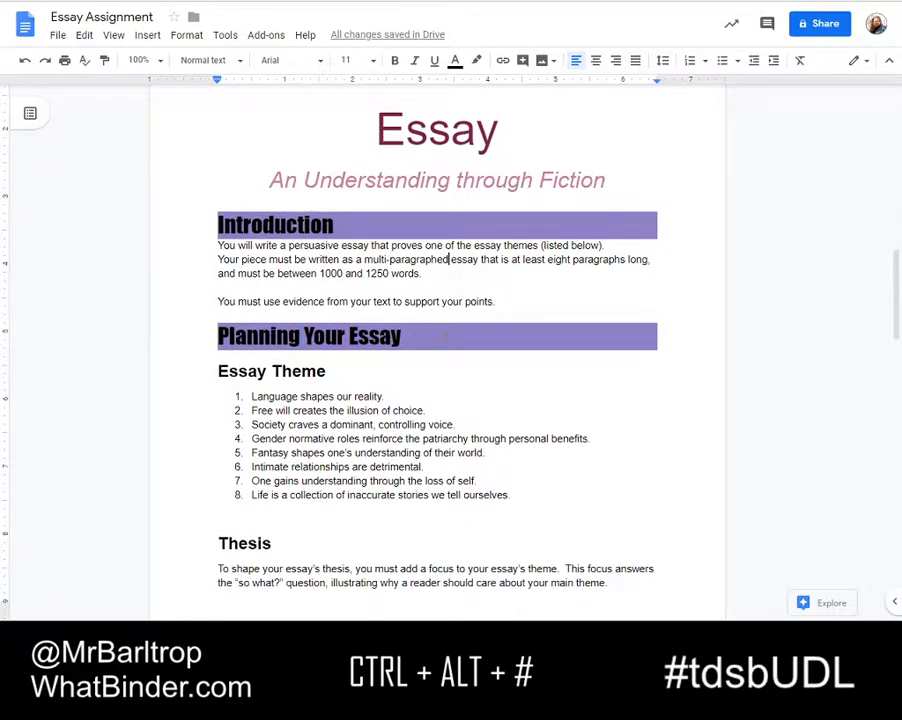
pyautogui.click(248, 371)
pyautogui.tripleClick(248, 374)
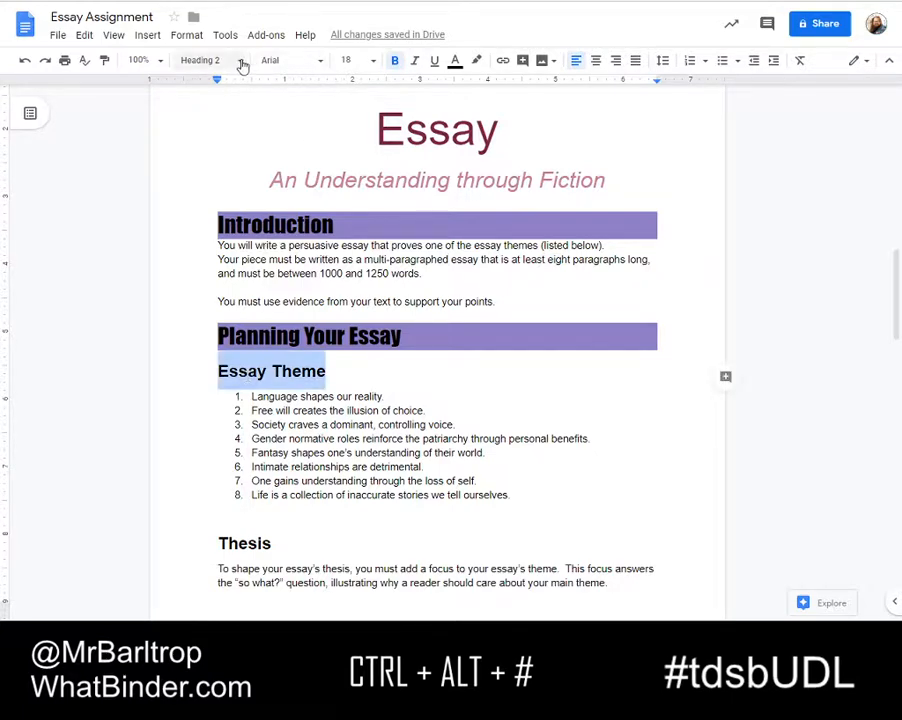
pyautogui.click(190, 36)
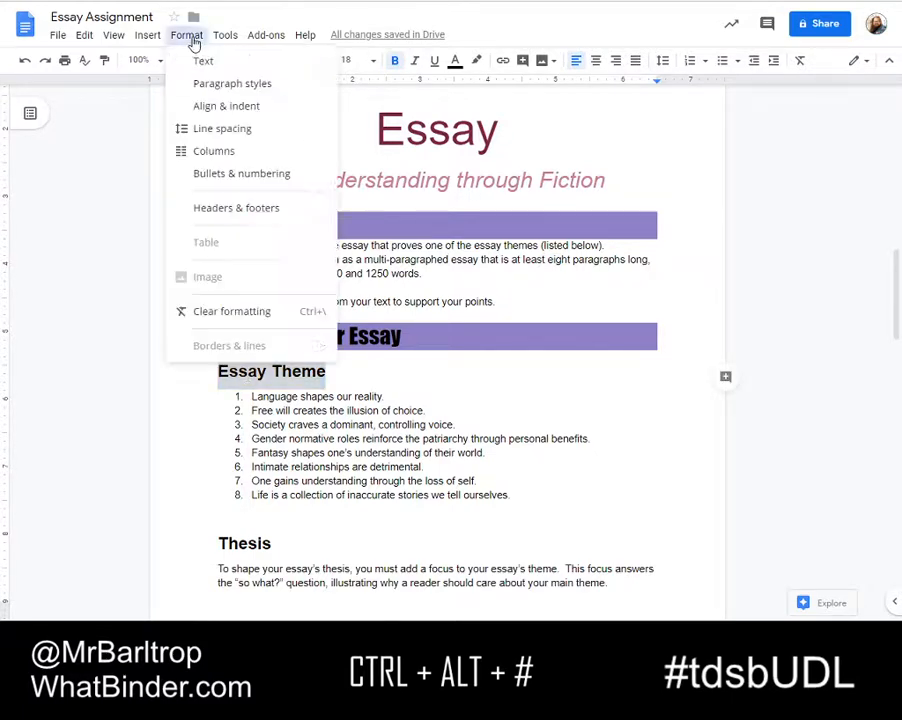
pyautogui.moveTo(251, 89)
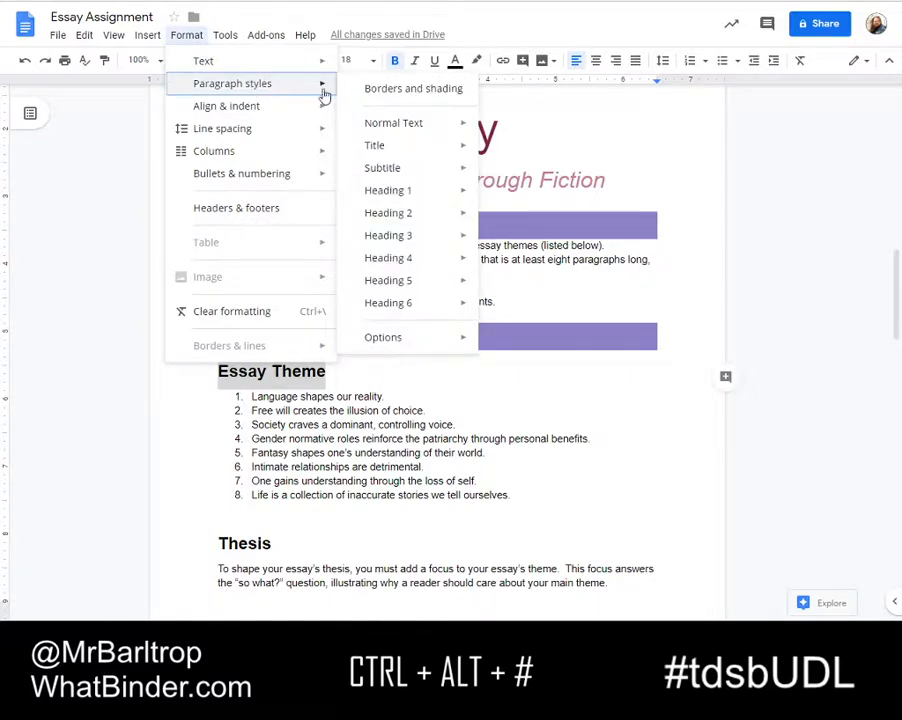
pyautogui.click(410, 92)
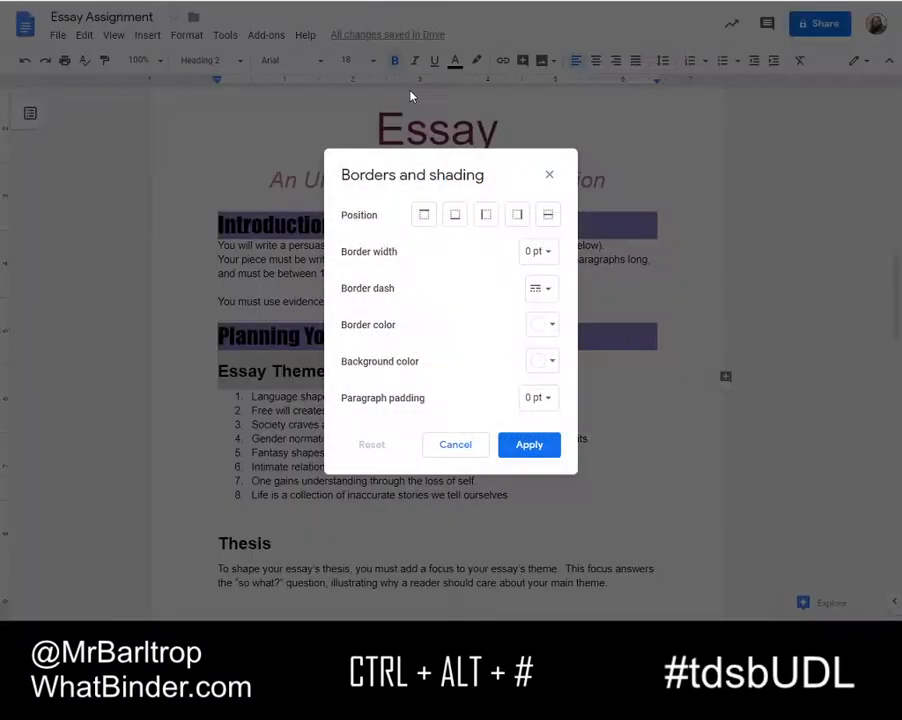
pyautogui.click(550, 366)
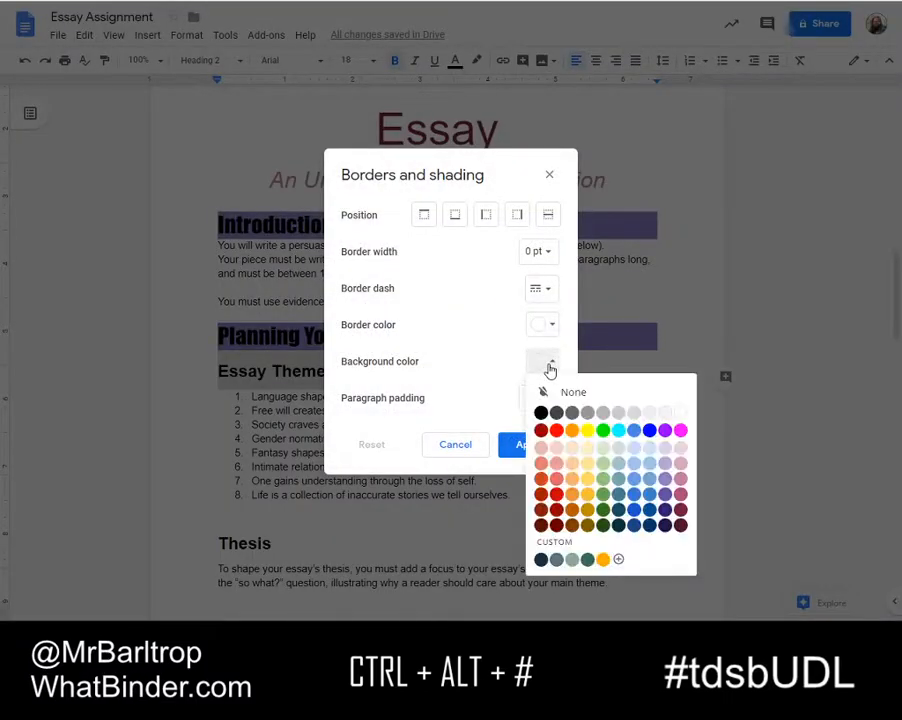
pyautogui.click(648, 463)
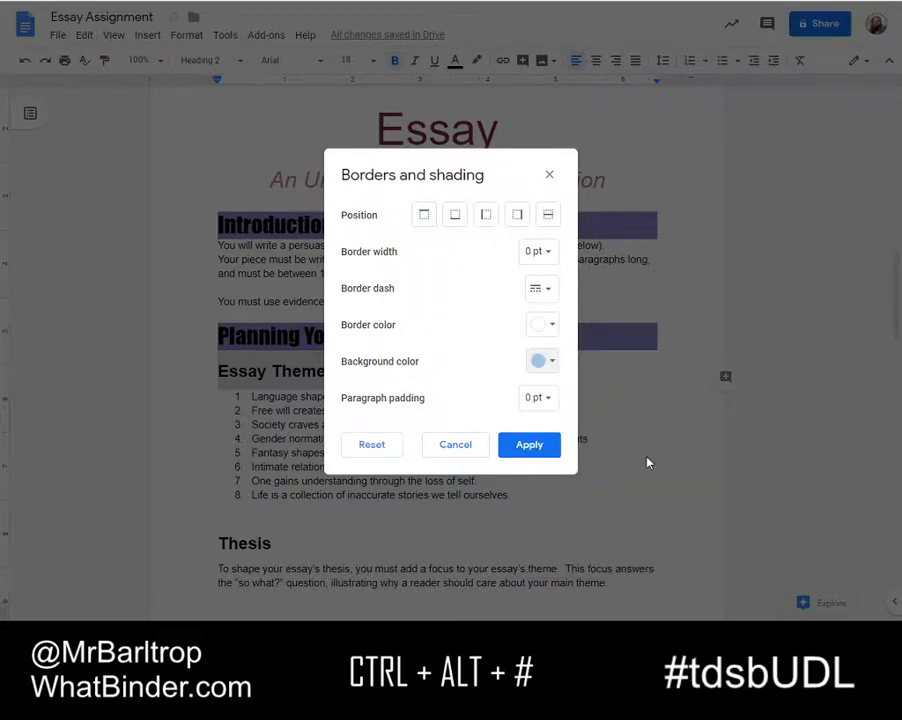
pyautogui.click(530, 446)
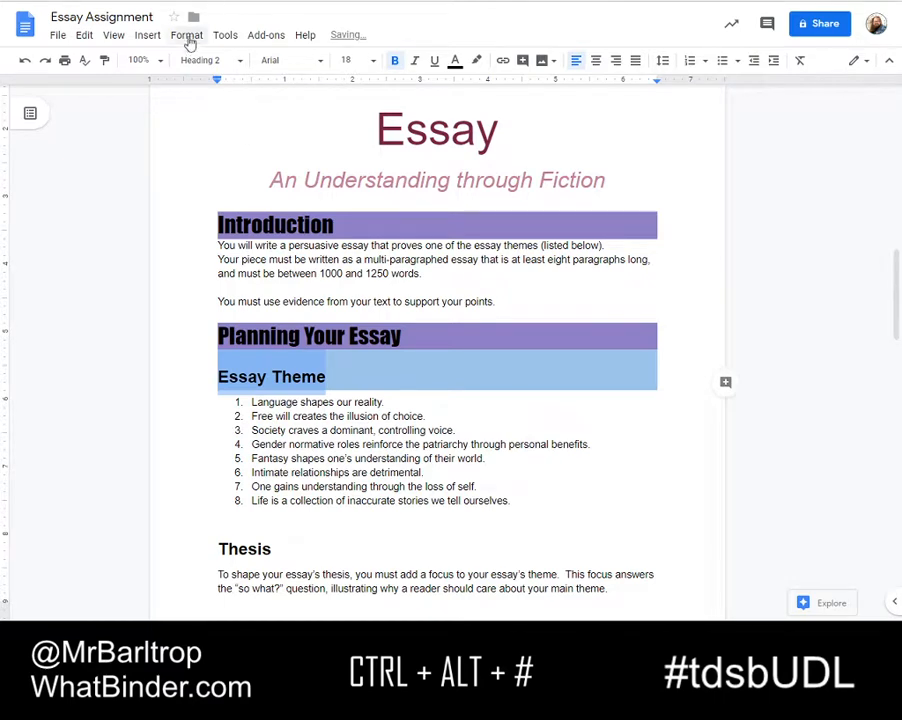
# Set the Essay Theme heading to single line spacing and remove the space before the paragraph
pyautogui.click(185, 40)
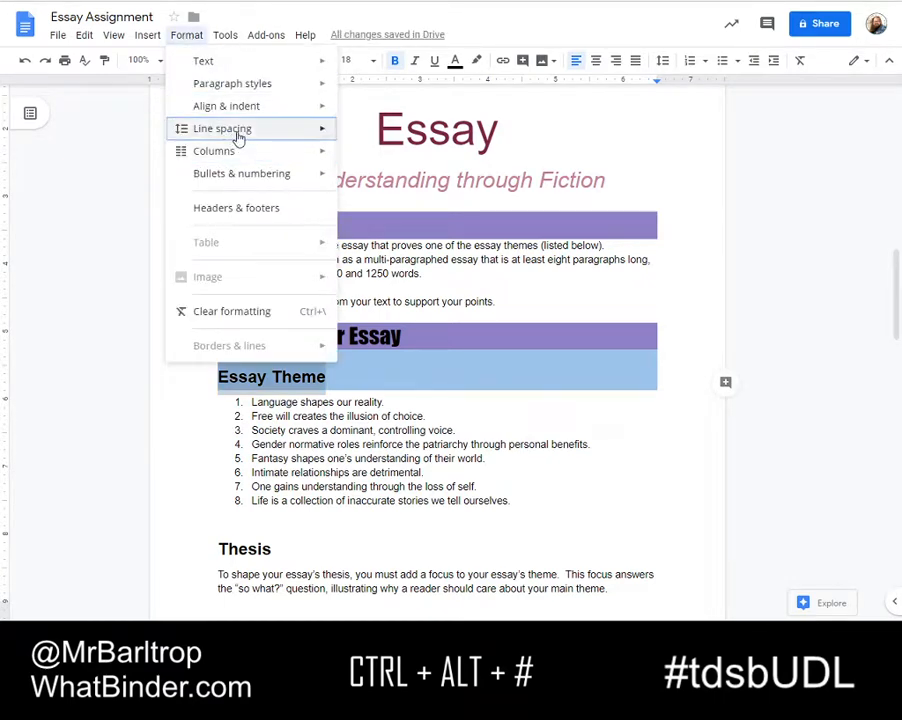
pyautogui.moveTo(286, 143)
pyautogui.click(396, 136)
pyautogui.click(185, 37)
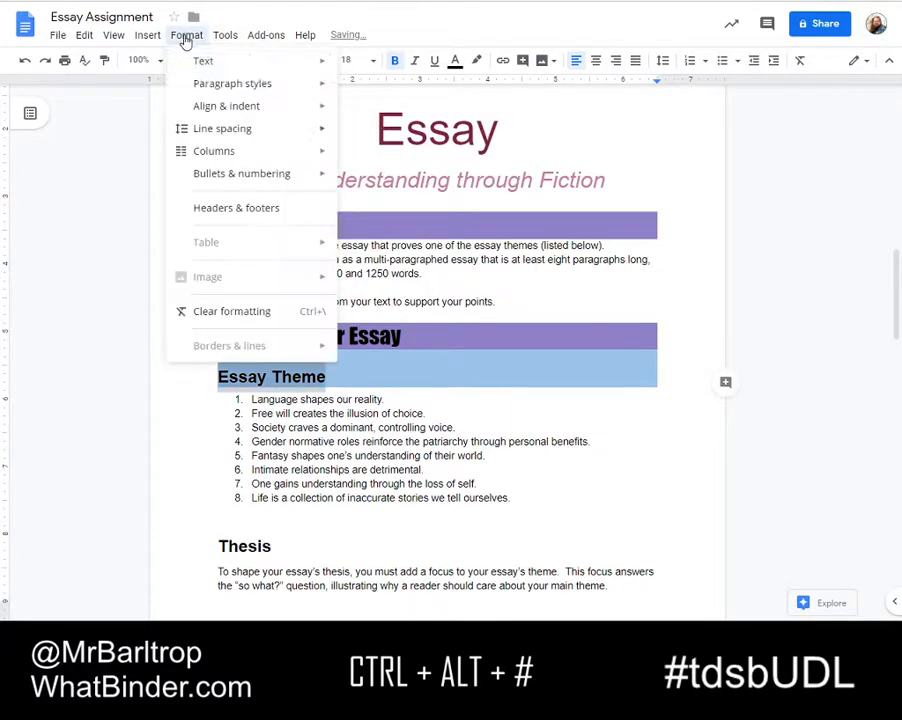
pyautogui.moveTo(266, 140)
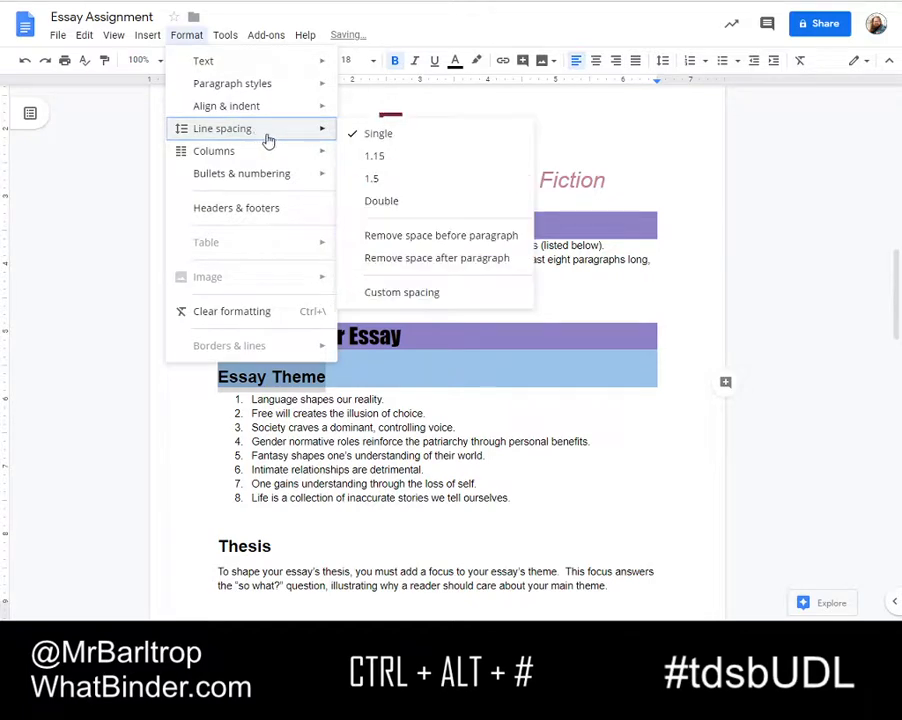
pyautogui.click(412, 240)
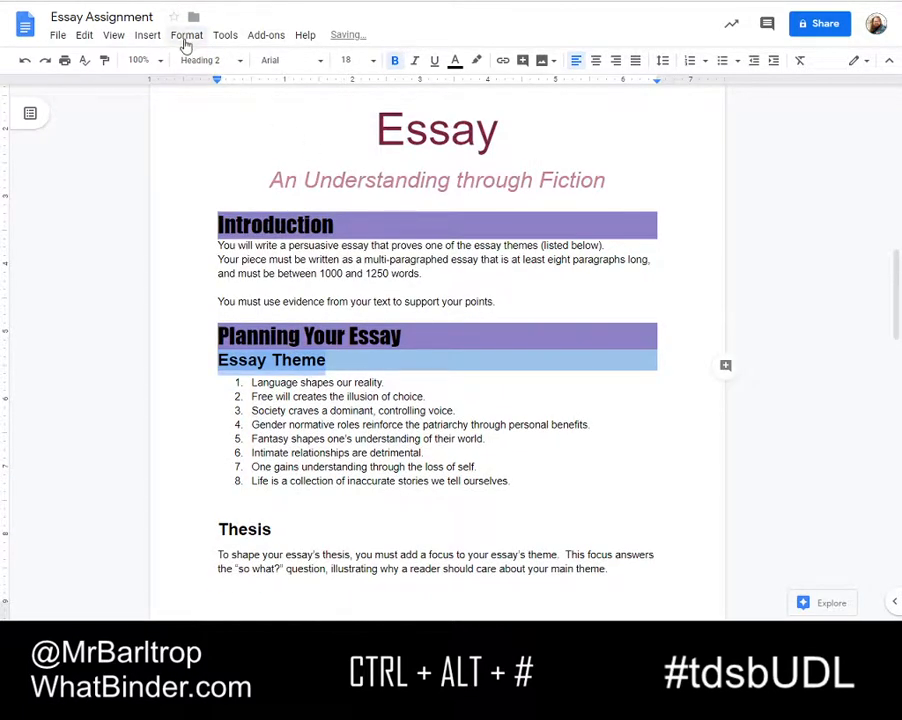
# Remove the space after the Essay Theme heading and update the Heading 2 style to match it
pyautogui.click(185, 40)
pyautogui.moveTo(245, 140)
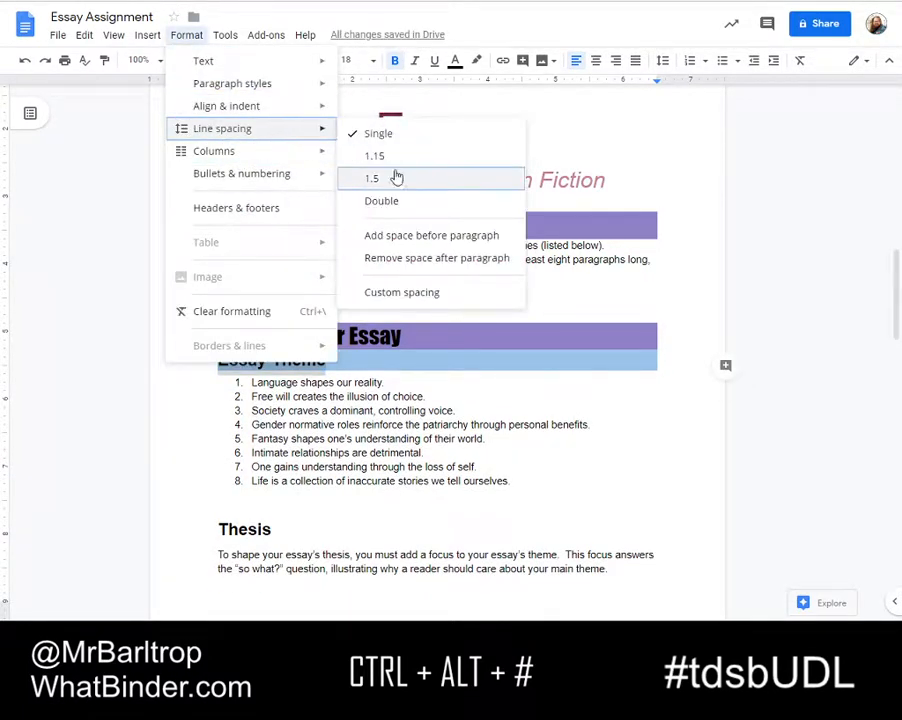
pyautogui.click(407, 259)
pyautogui.rightClick(280, 362)
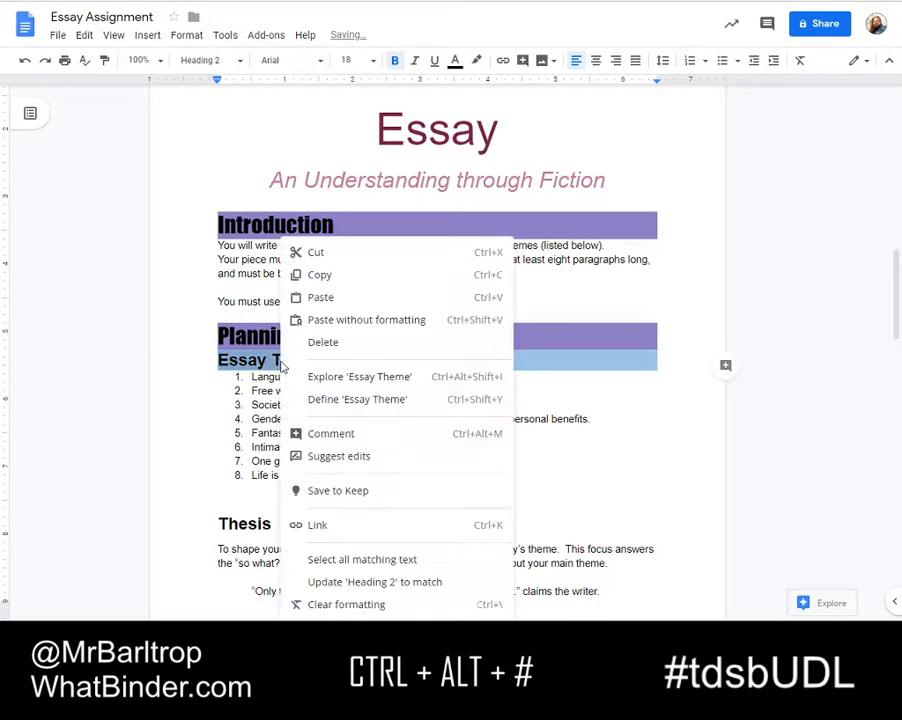
pyautogui.click(360, 582)
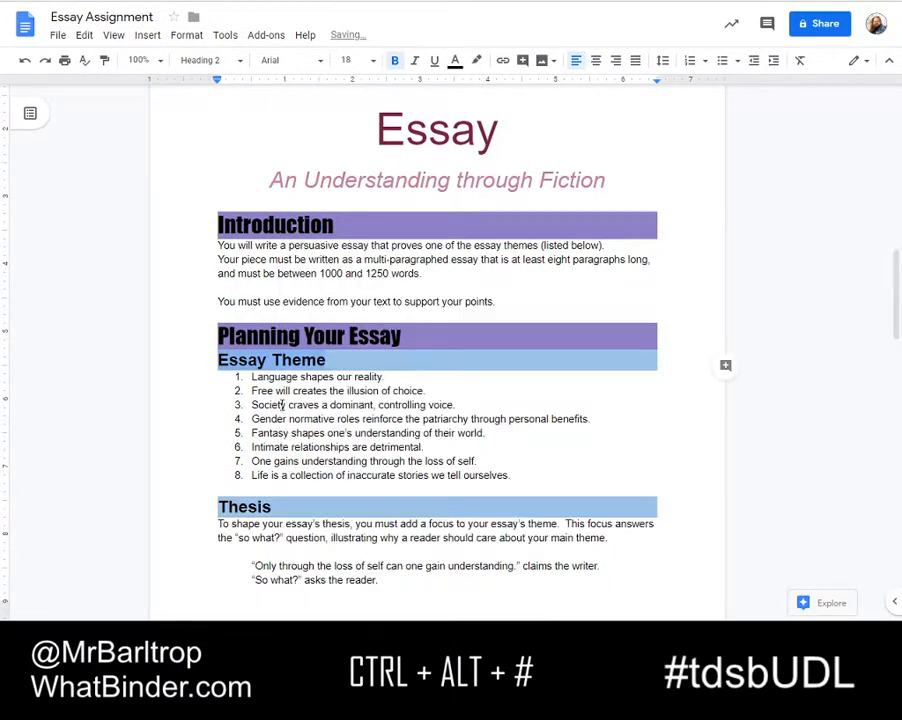
# Insert a blank line between the Planning Your Essay heading and the Essay Theme heading
pyautogui.click(442, 335)
pyautogui.press('Return')
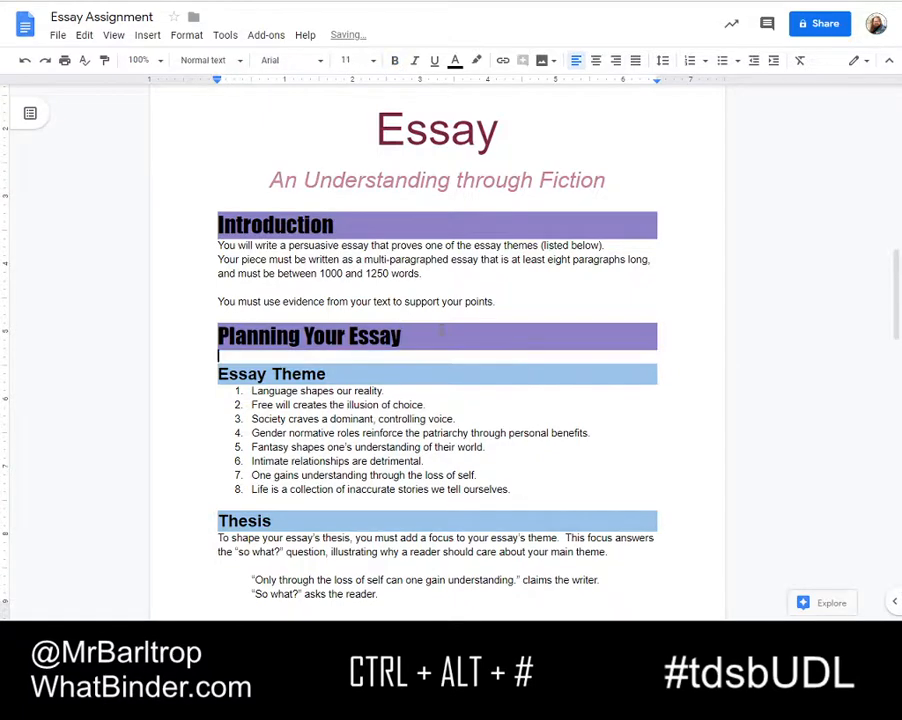
pyautogui.press('Delete')
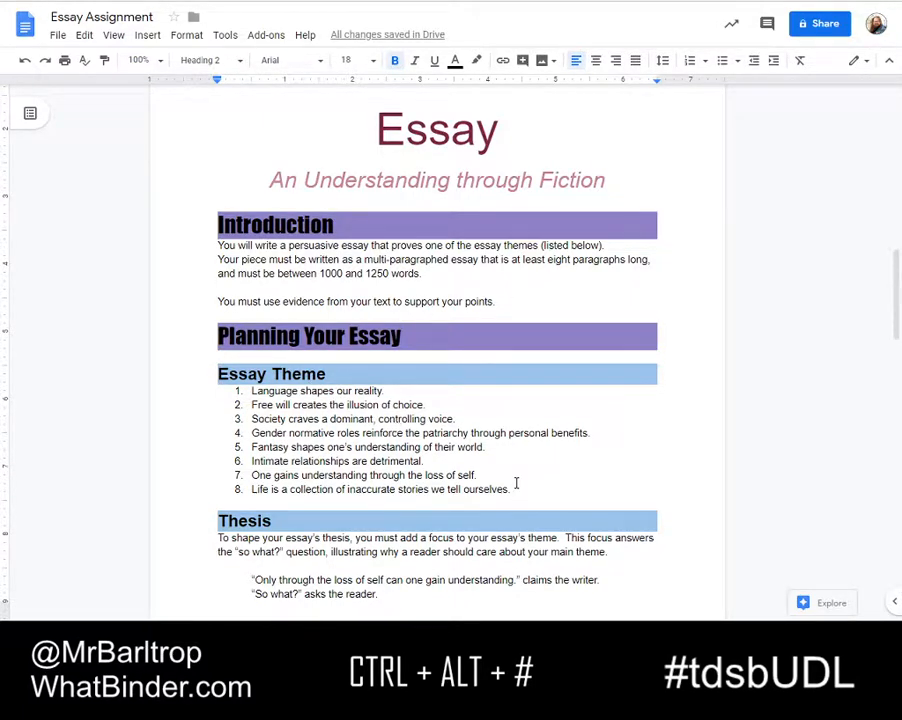
# Set the font size of the body text under the Introduction heading to 12
pyautogui.scroll(-3, 330, 250)
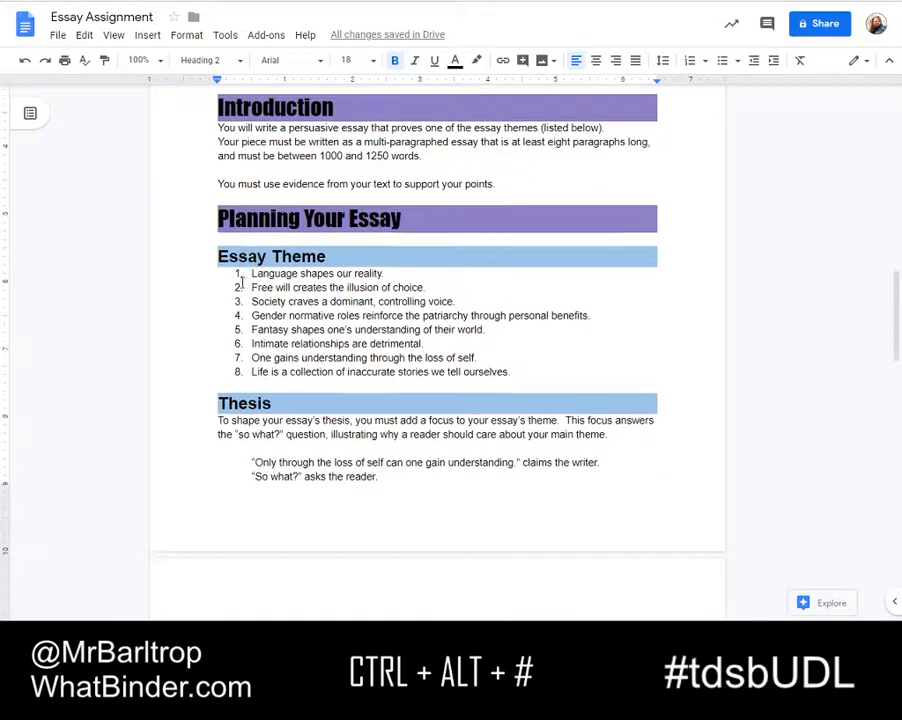
pyautogui.scroll(3, 470, 180)
pyautogui.moveTo(509, 297); pyautogui.dragTo(209, 249)
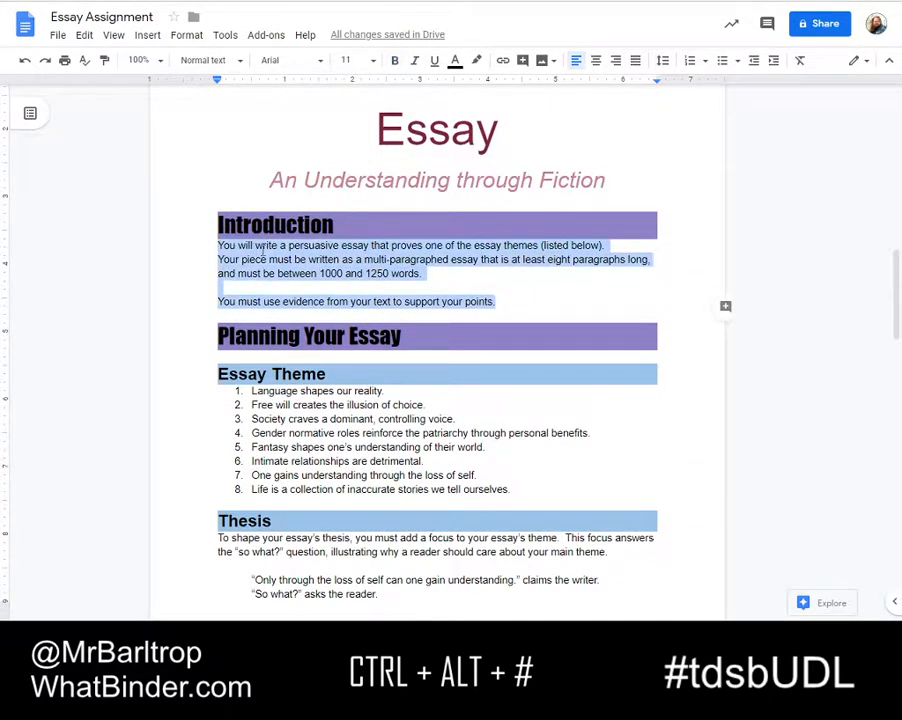
pyautogui.click(226, 246)
pyautogui.moveTo(219, 246); pyautogui.dragTo(495, 301)
pyautogui.click(375, 66)
pyautogui.click(352, 175)
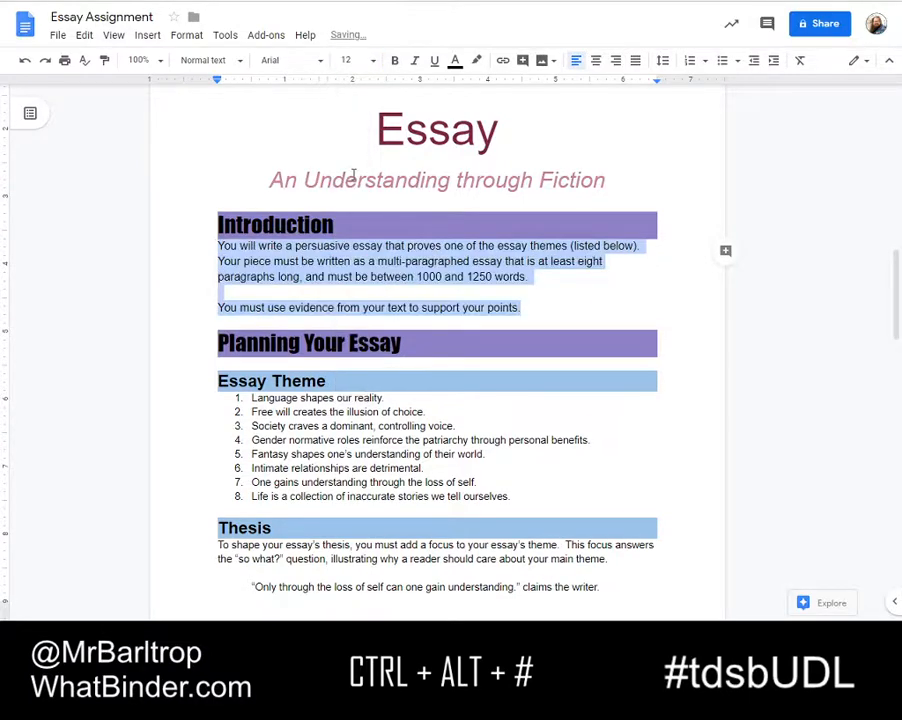
# Update the Normal text style to match the resized Introduction body text and check the document's body text
pyautogui.click(306, 246)
pyautogui.rightClick(308, 248)
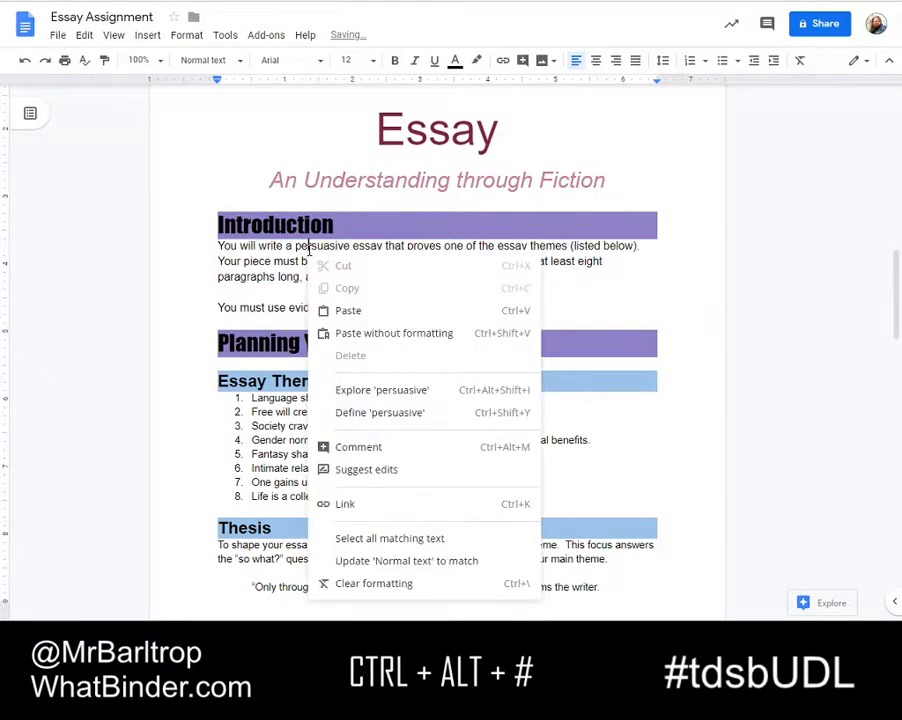
pyautogui.click(384, 560)
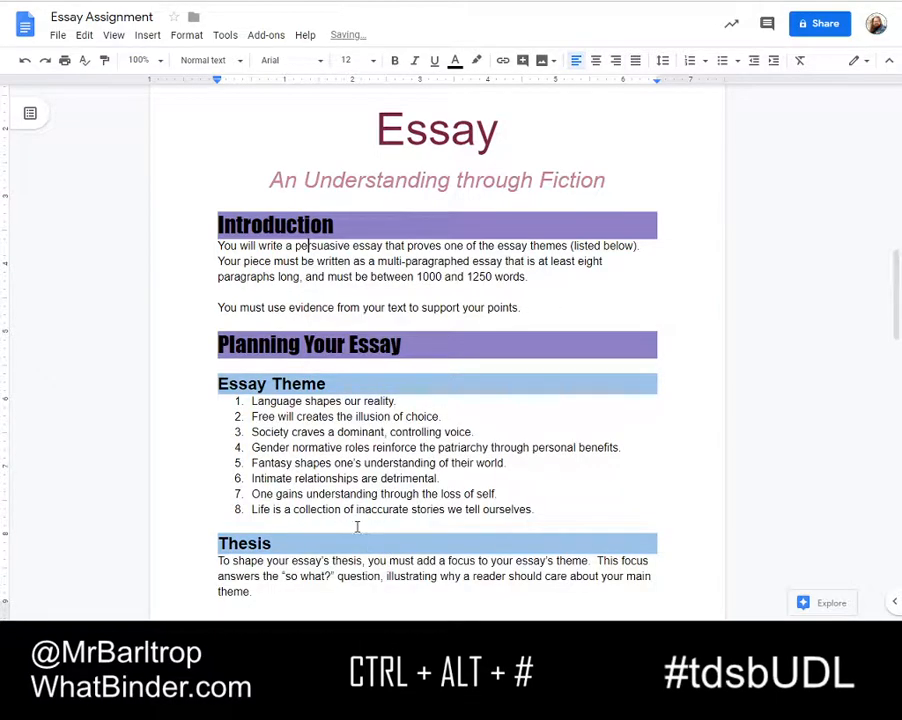
pyautogui.scroll(-1, 309, 377)
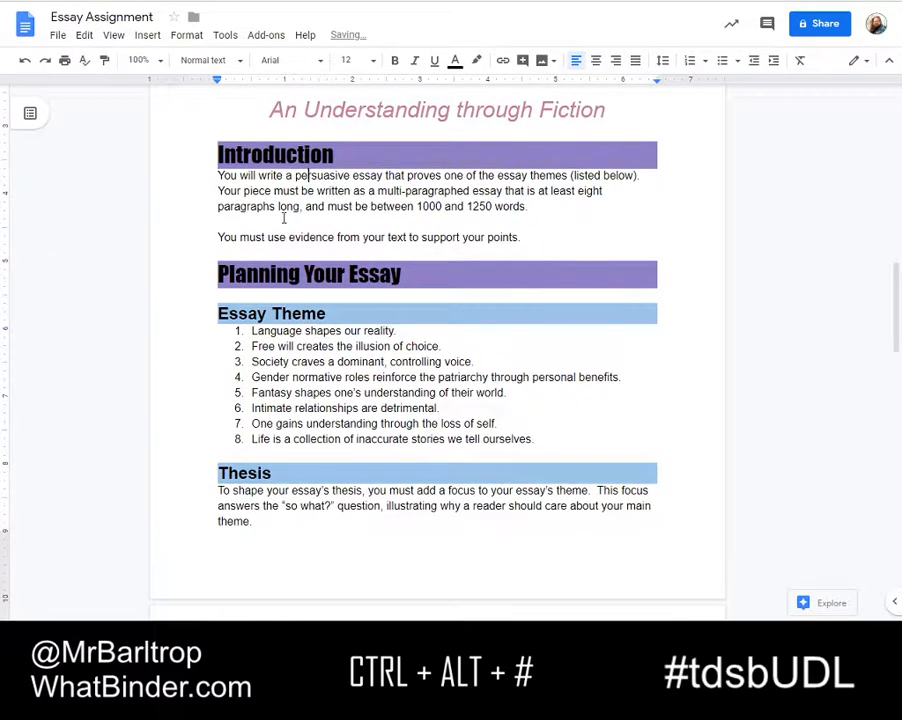
pyautogui.scroll(-7, 310, 268)
pyautogui.scroll(8, 305, 390)
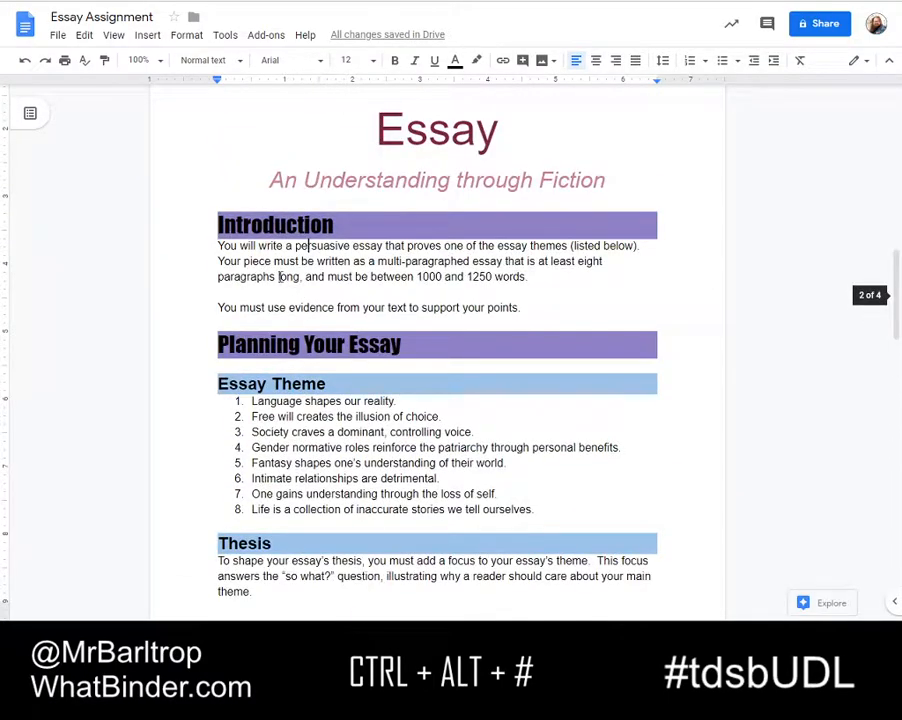
# Add a solid bottom border to the Thesis Example heading
pyautogui.scroll(-7, 287, 287)
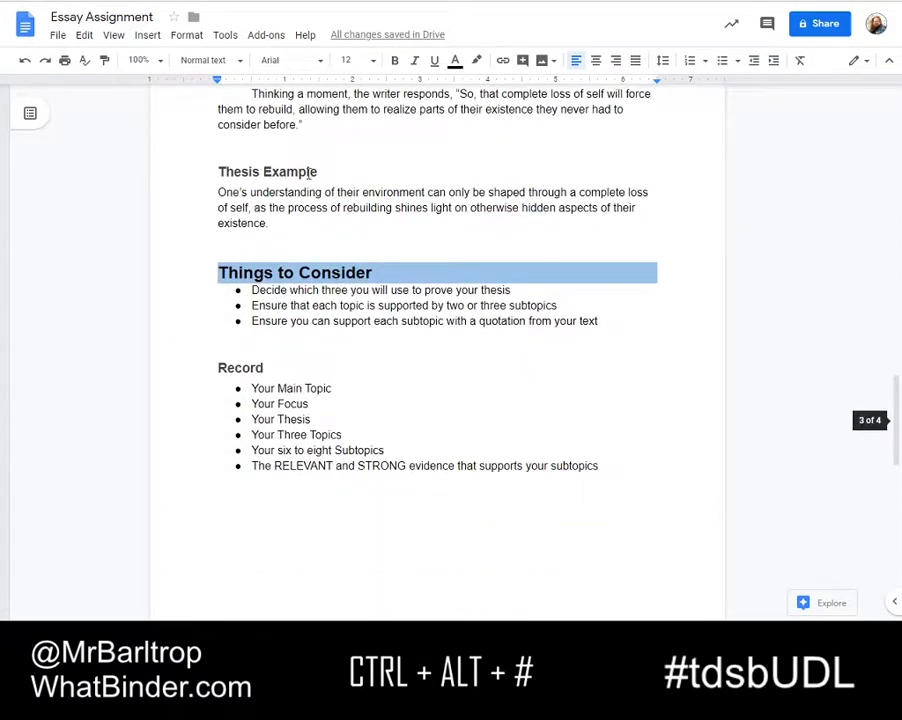
pyautogui.click(333, 166)
pyautogui.hotkey('shift', 'Home')
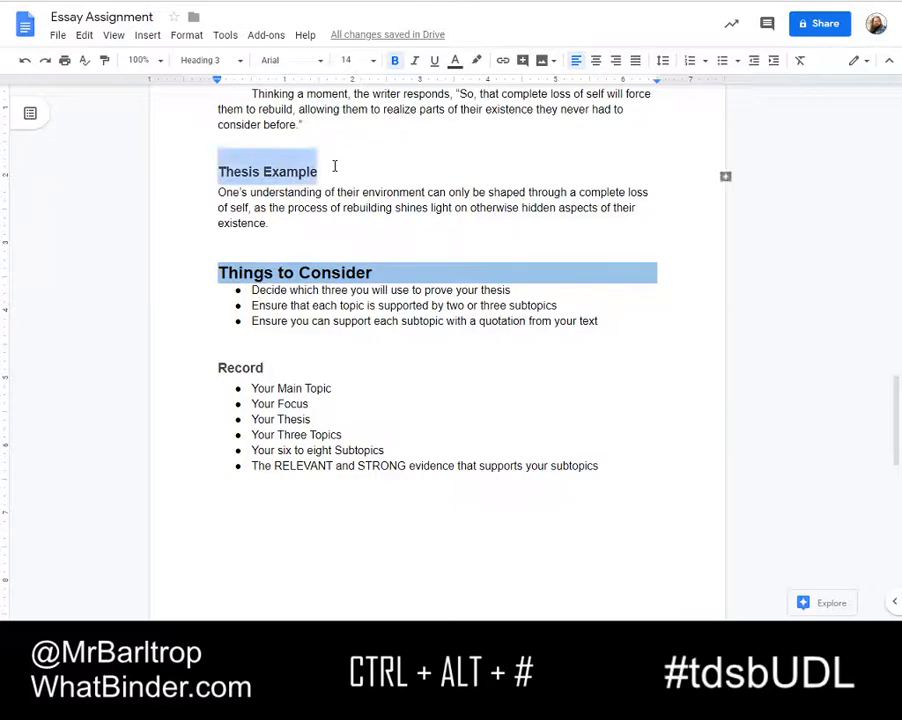
pyautogui.scroll(6, 334, 166)
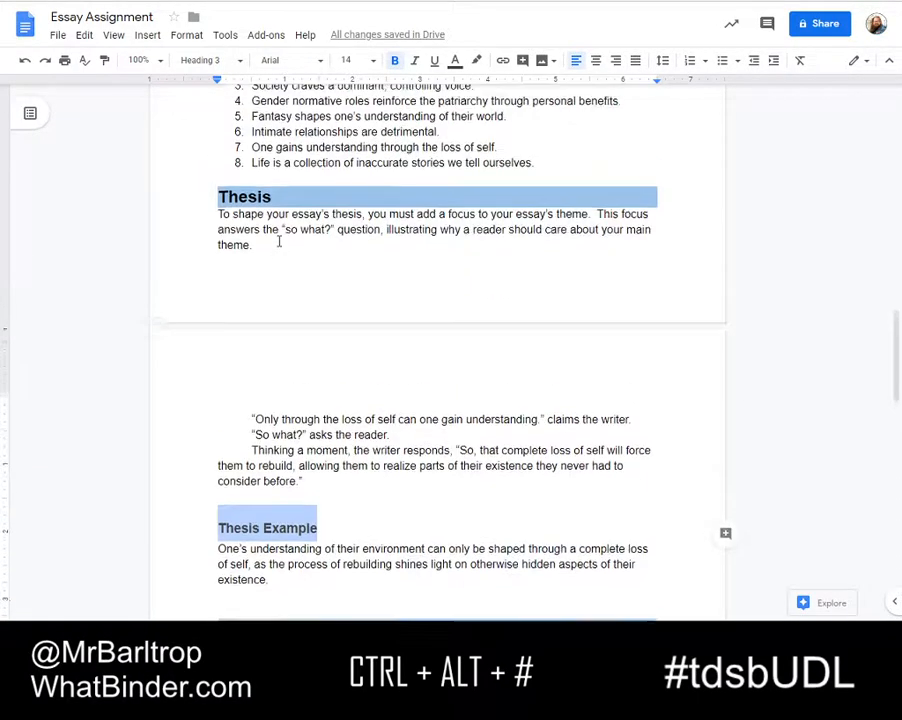
pyautogui.scroll(-3, 249, 174)
pyautogui.click(186, 35)
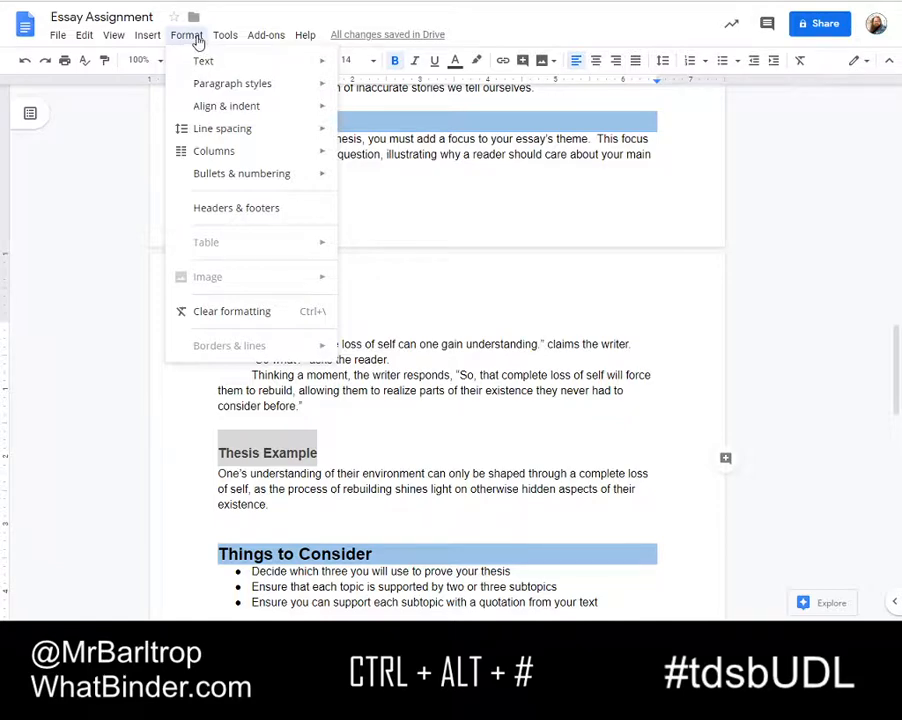
pyautogui.moveTo(214, 40)
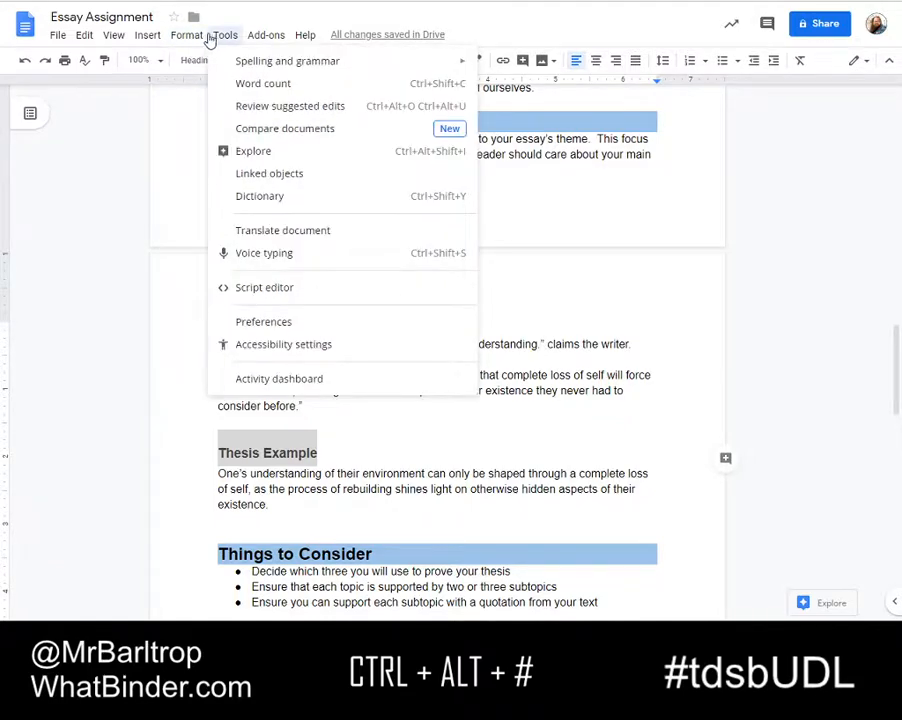
pyautogui.moveTo(211, 86)
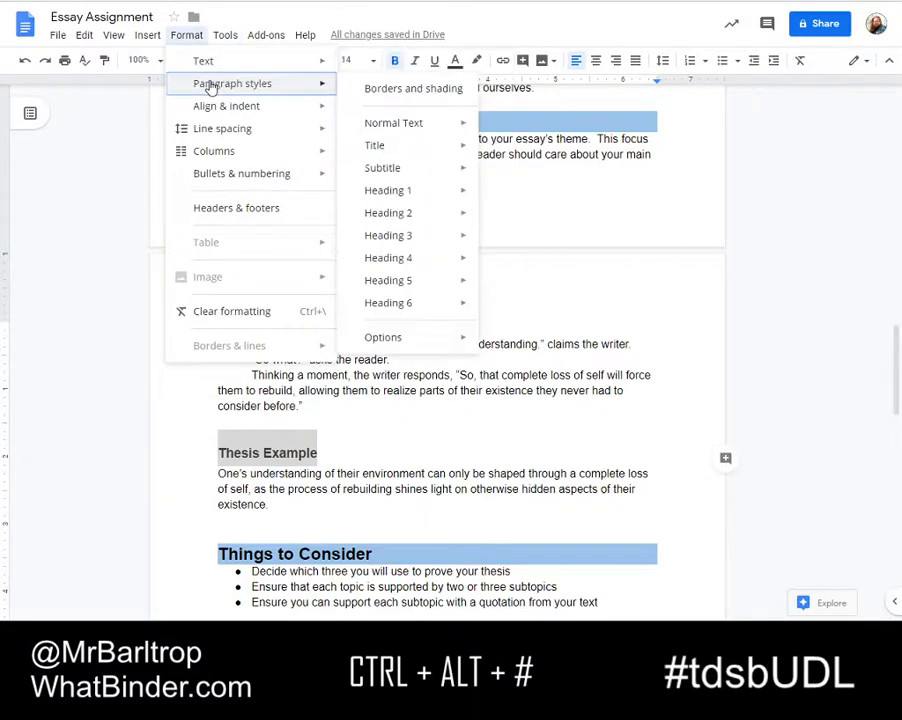
pyautogui.click(441, 94)
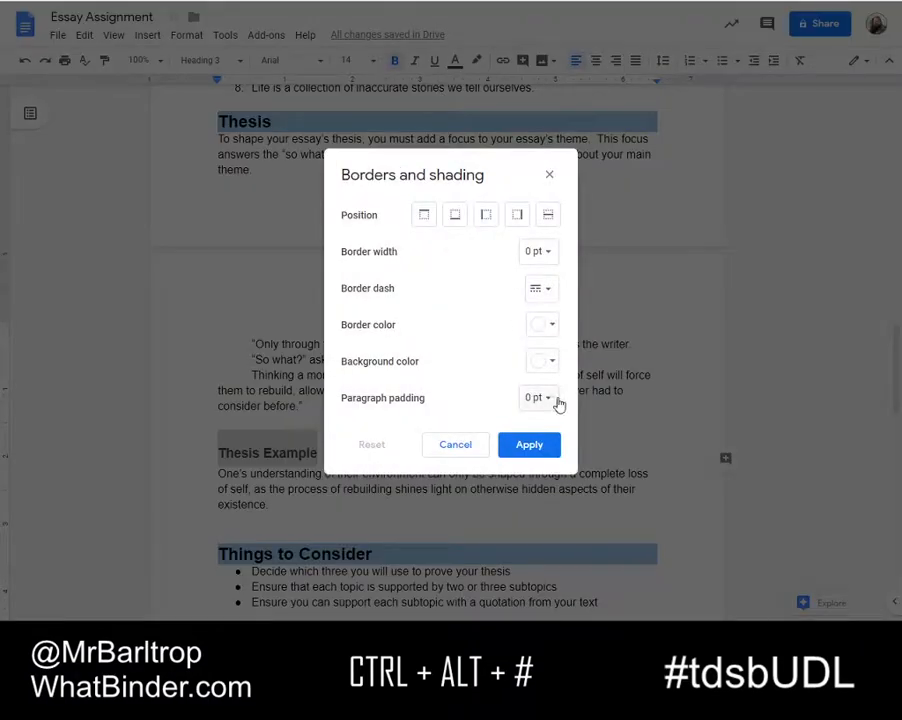
pyautogui.click(455, 217)
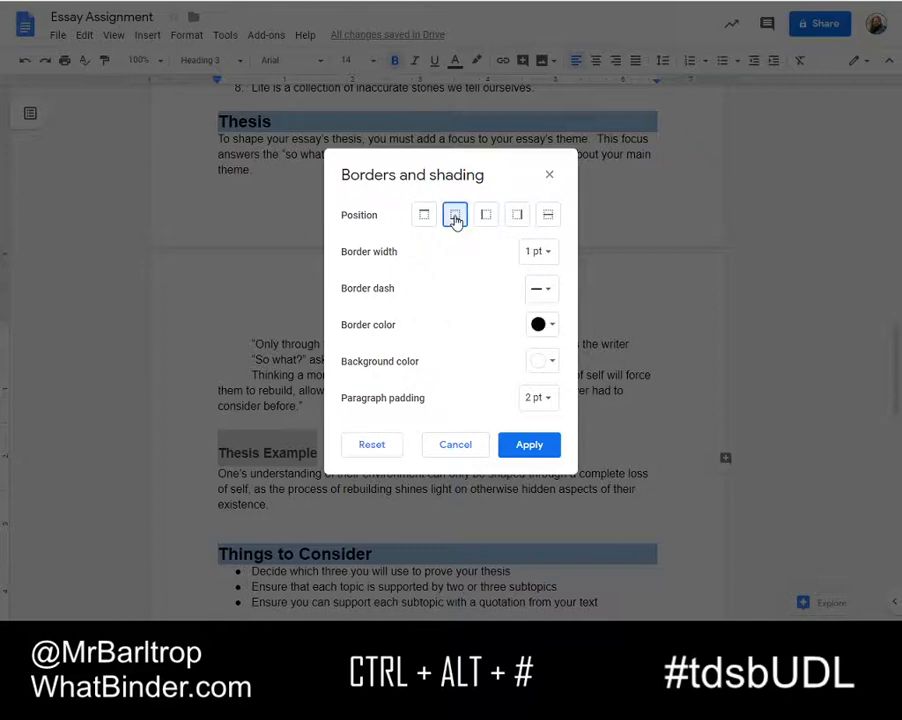
pyautogui.click(550, 296)
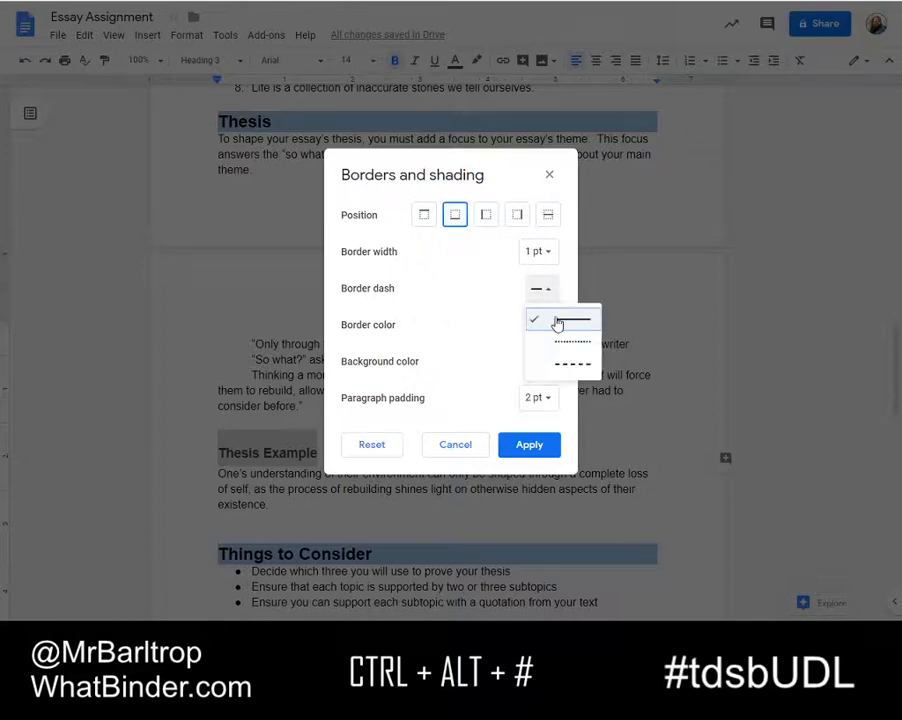
pyautogui.click(563, 325)
# Set the Thesis Example heading's border width to 2.25 pt and its colour to dark green, and apply it
pyautogui.click(542, 256)
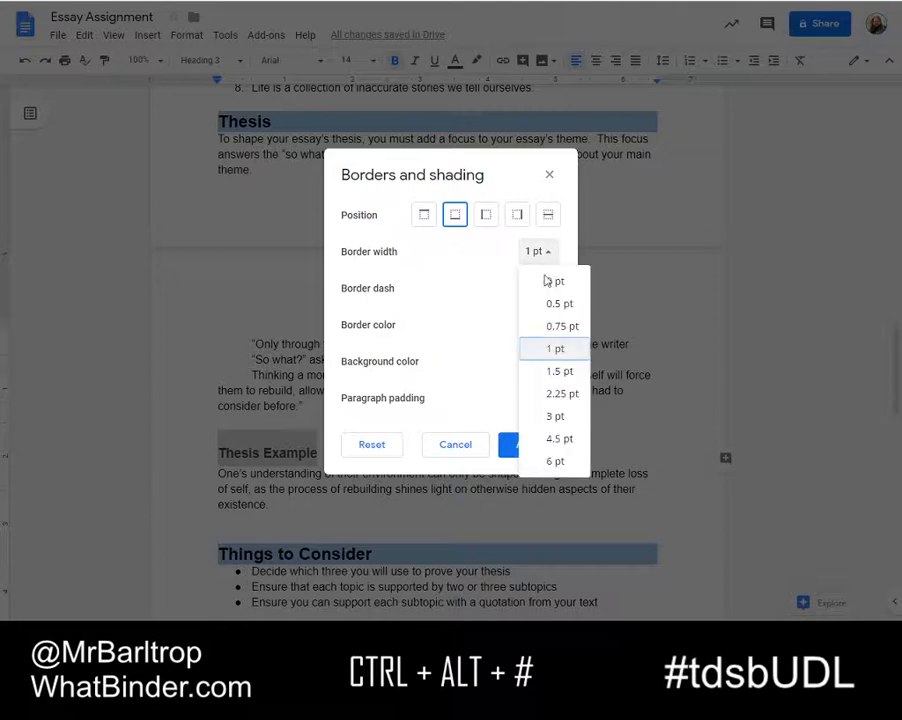
pyautogui.click(563, 395)
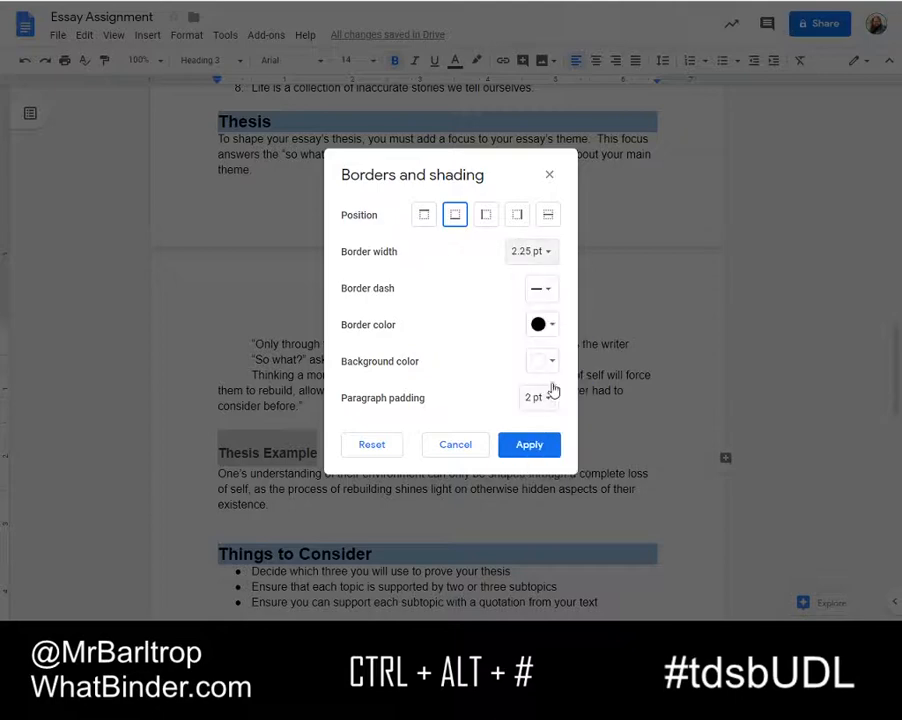
pyautogui.click(555, 329)
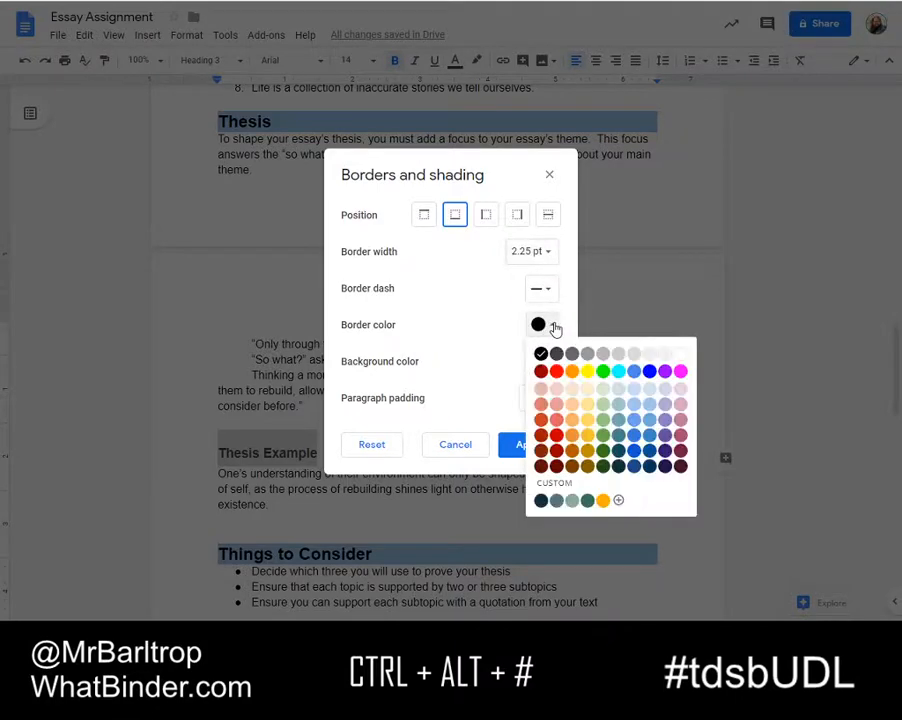
pyautogui.click(603, 450)
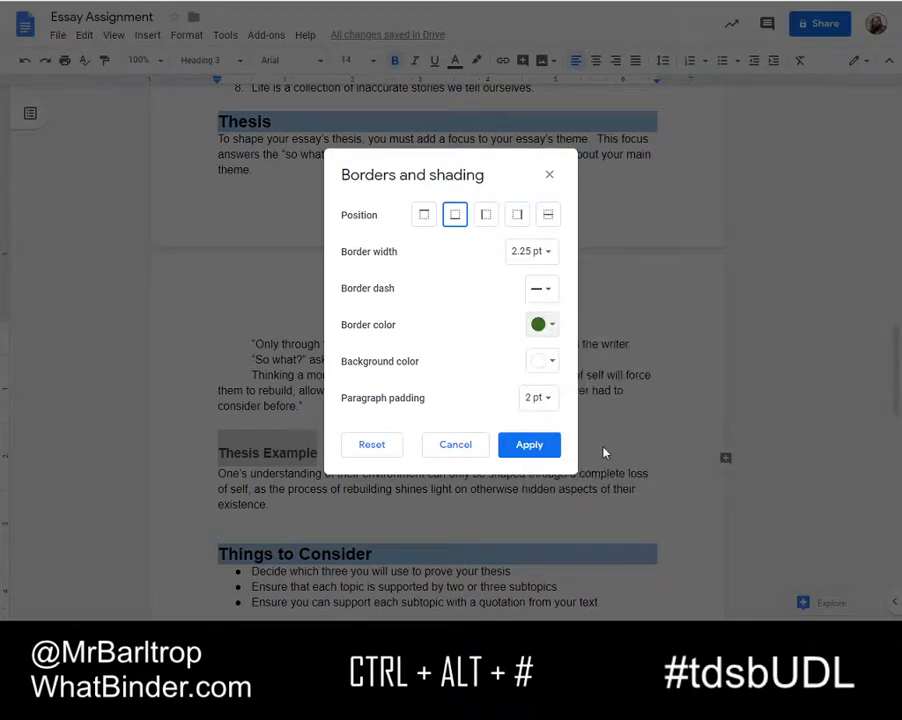
pyautogui.click(531, 446)
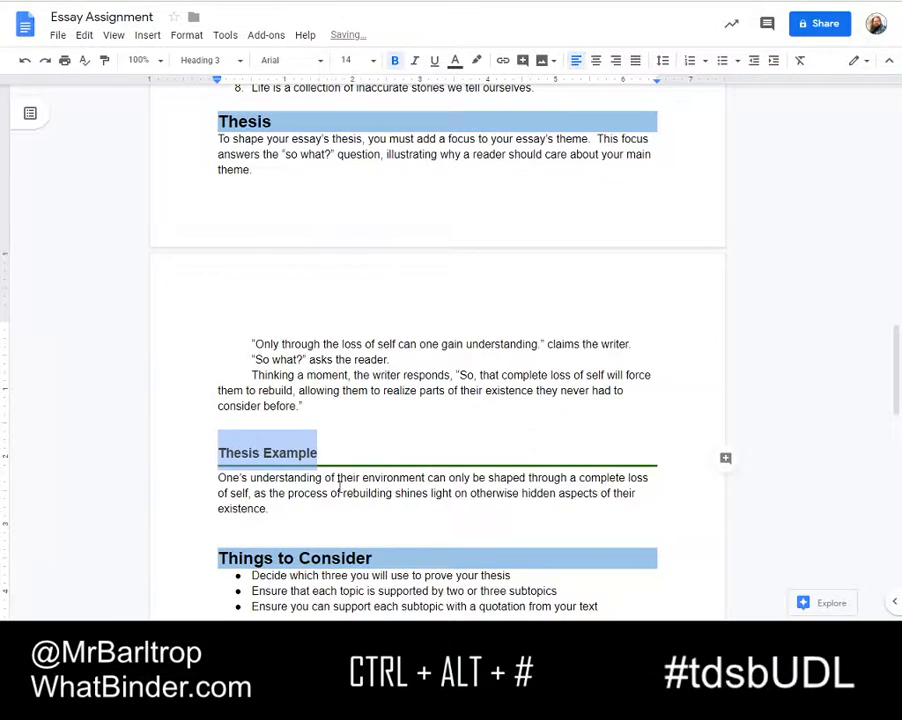
# Update the Heading 3 style to match the bordered Thesis Example heading
pyautogui.click(290, 456)
pyautogui.scroll(-4, 258, 420)
pyautogui.scroll(2, 262, 356)
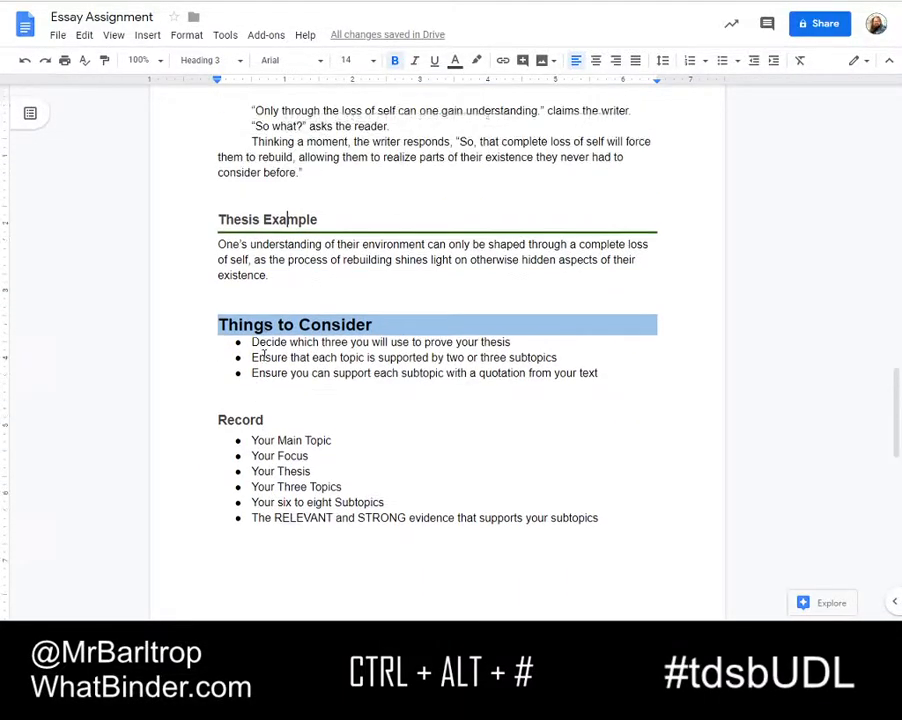
pyautogui.rightClick(283, 237)
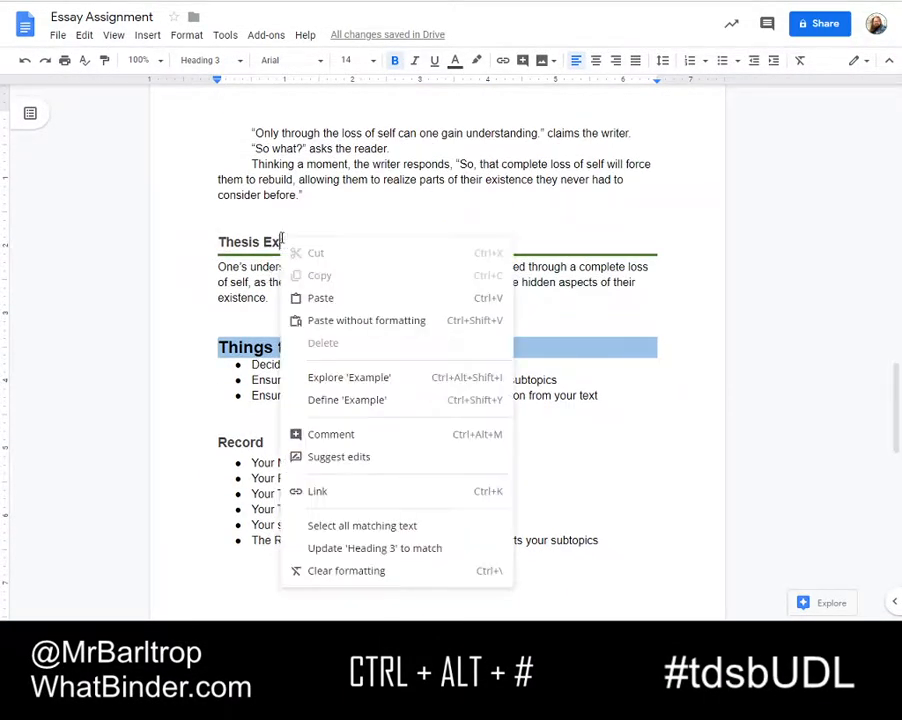
pyautogui.click(395, 549)
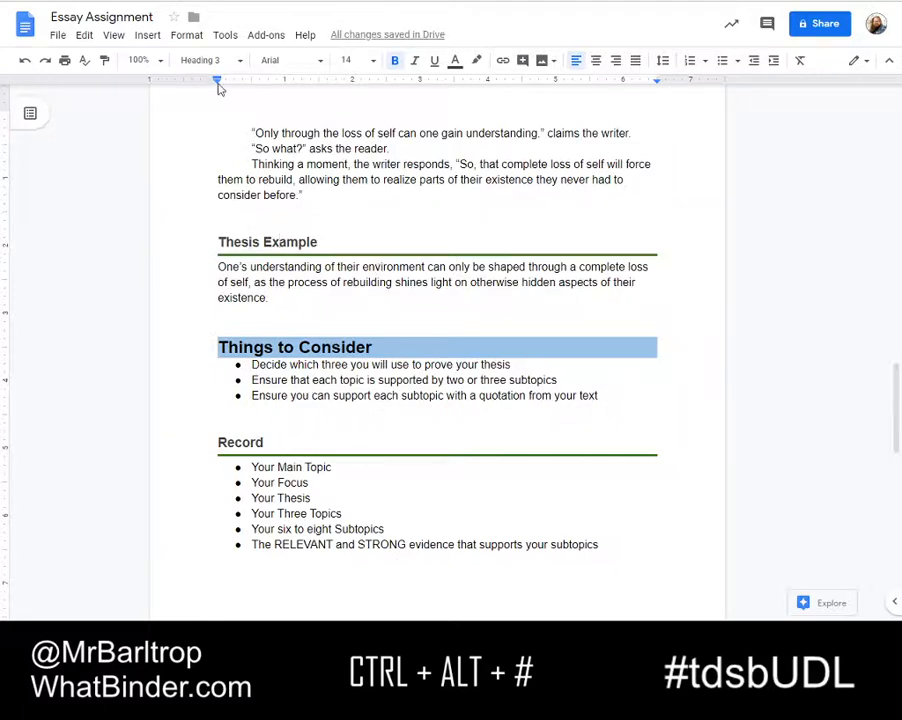
# Set the Thesis Example heading's line spacing to single and update the Heading 3 style to match it
pyautogui.click(188, 35)
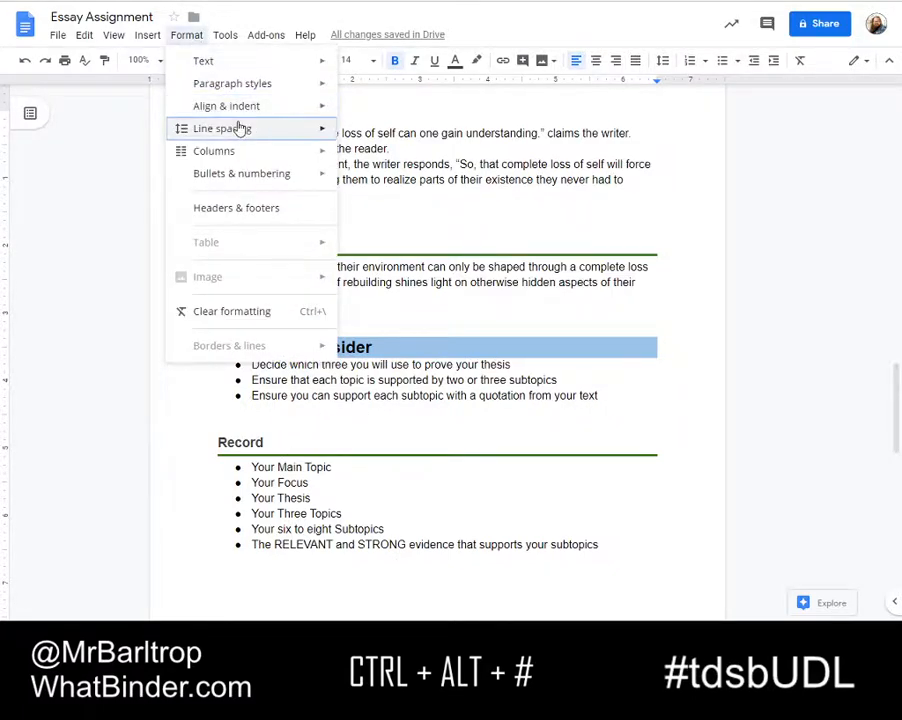
pyautogui.moveTo(338, 134)
pyautogui.click(399, 140)
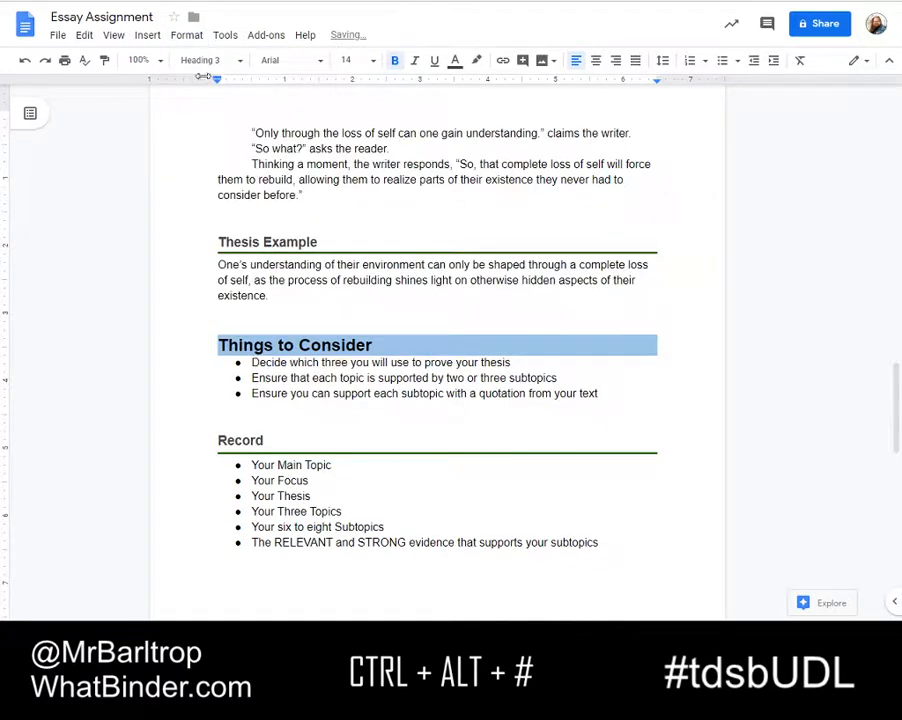
pyautogui.rightClick(278, 243)
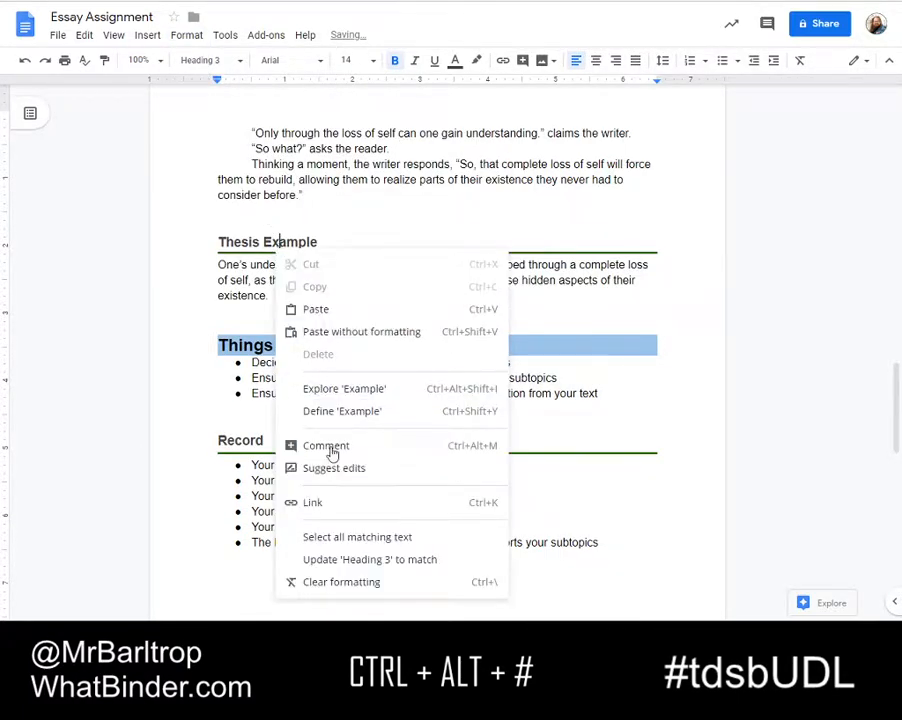
pyautogui.click(340, 556)
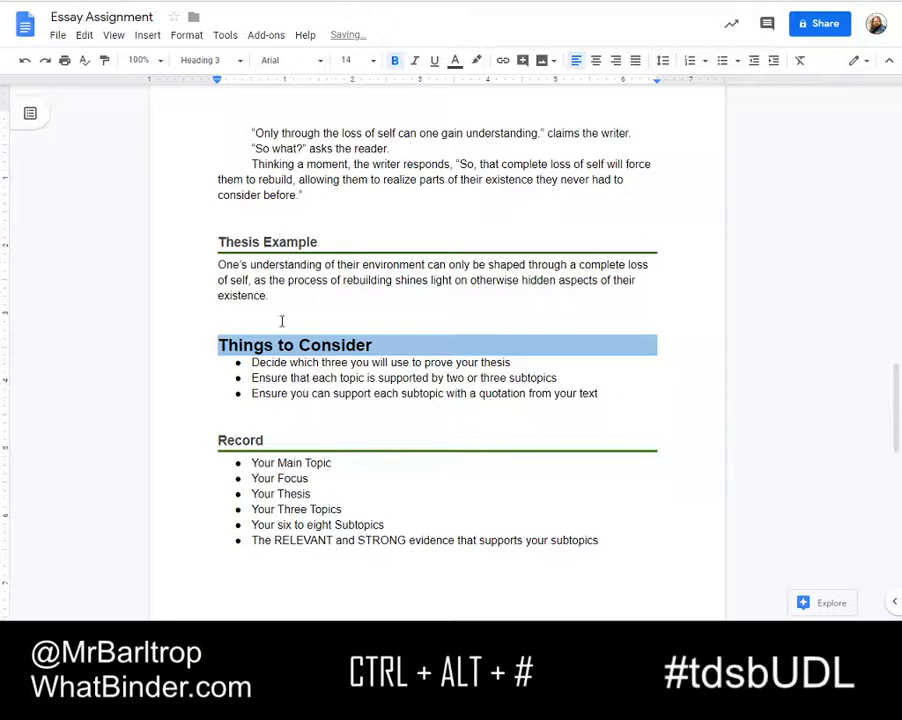
# Enable borders on all four sides of the indented dialogue passage above the Thesis Example heading
pyautogui.scroll(4, 281, 318)
pyautogui.scroll(-4, 279, 312)
pyautogui.scroll(-8, 278, 309)
pyautogui.scroll(8, 302, 210)
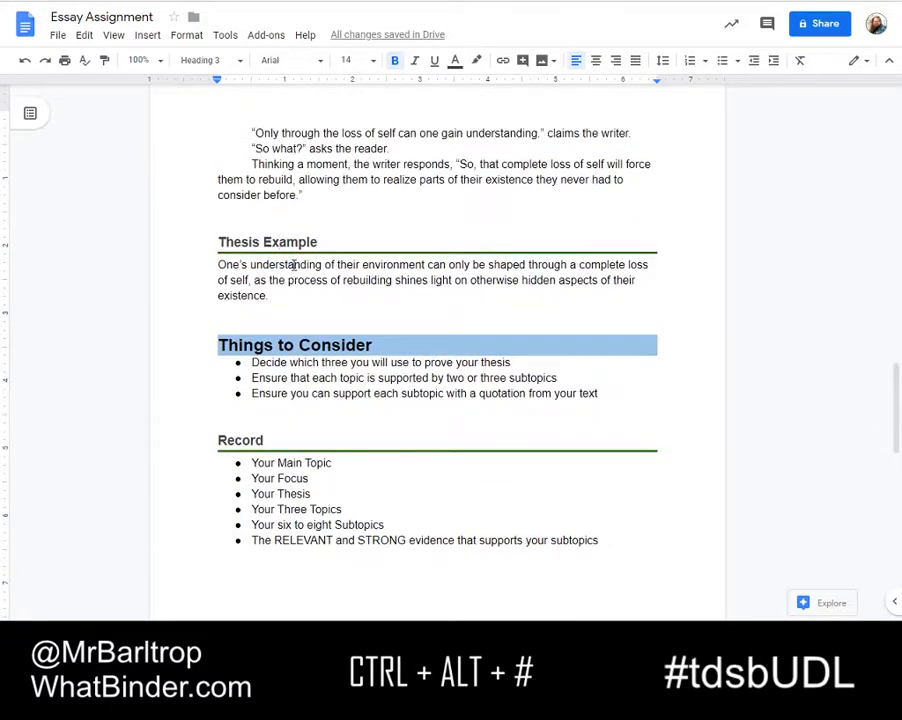
pyautogui.scroll(2, 292, 268)
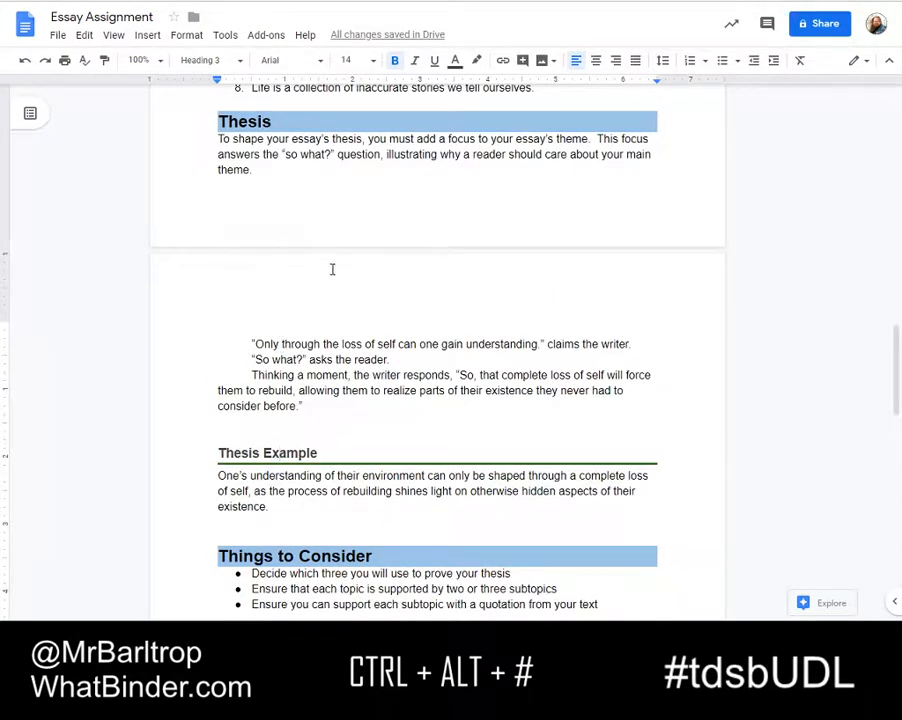
pyautogui.moveTo(304, 404); pyautogui.dragTo(240, 338)
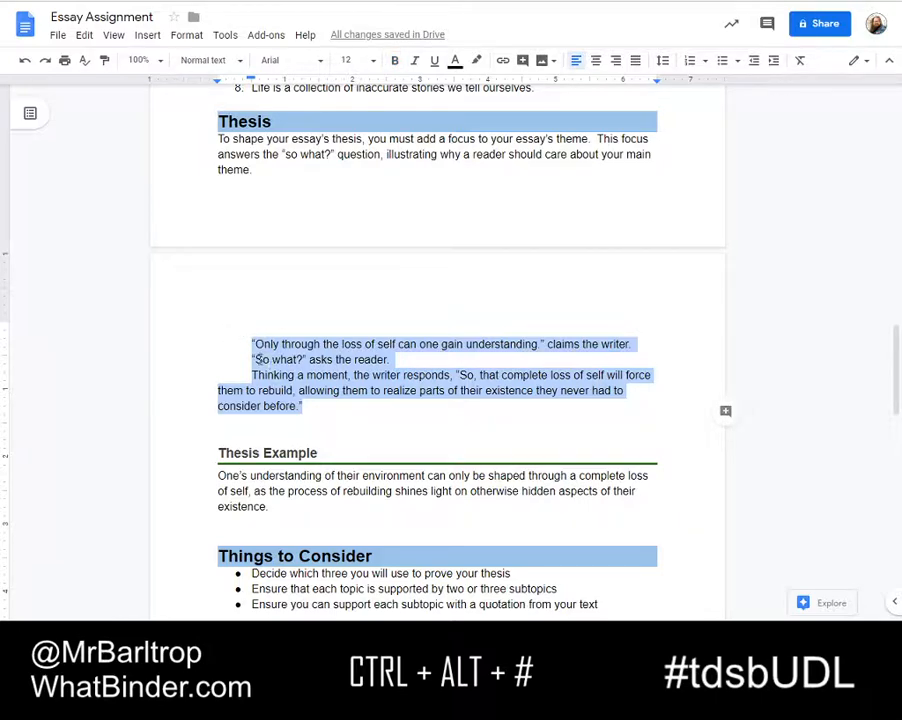
pyautogui.click(186, 35)
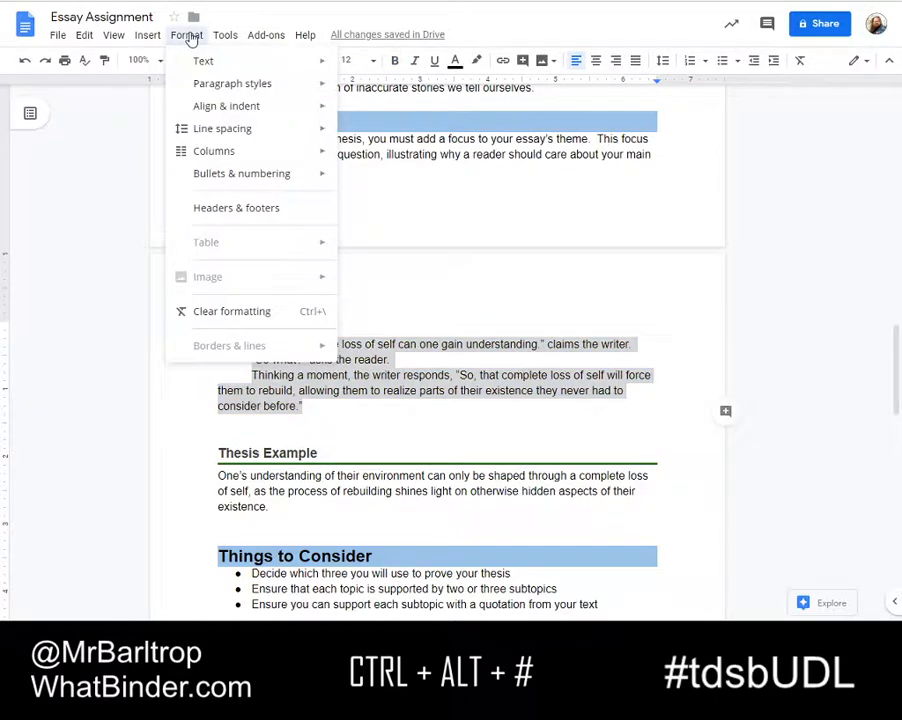
pyautogui.moveTo(234, 84)
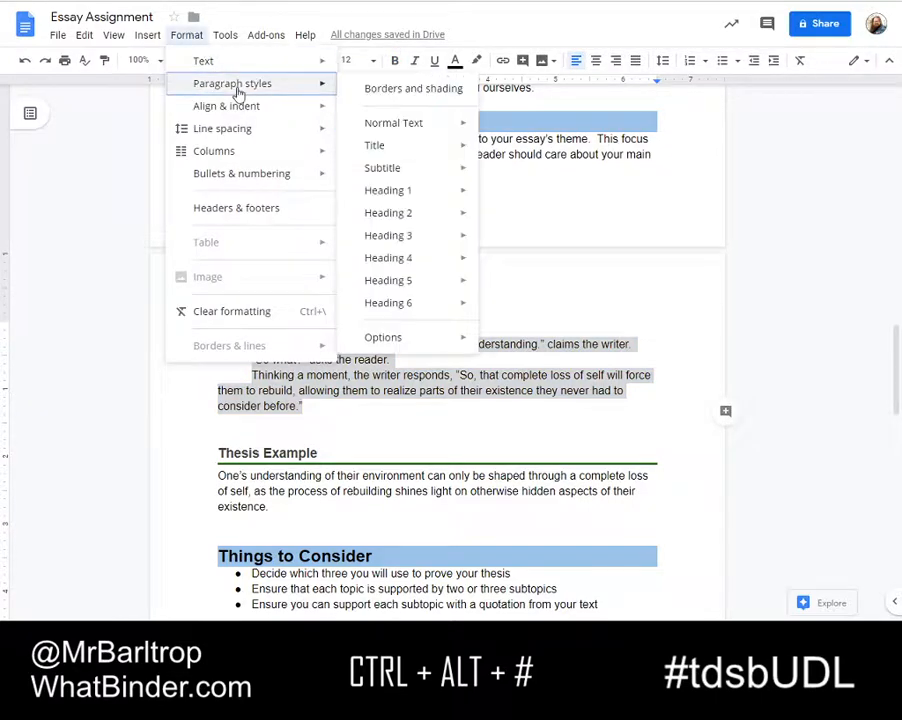
pyautogui.click(406, 92)
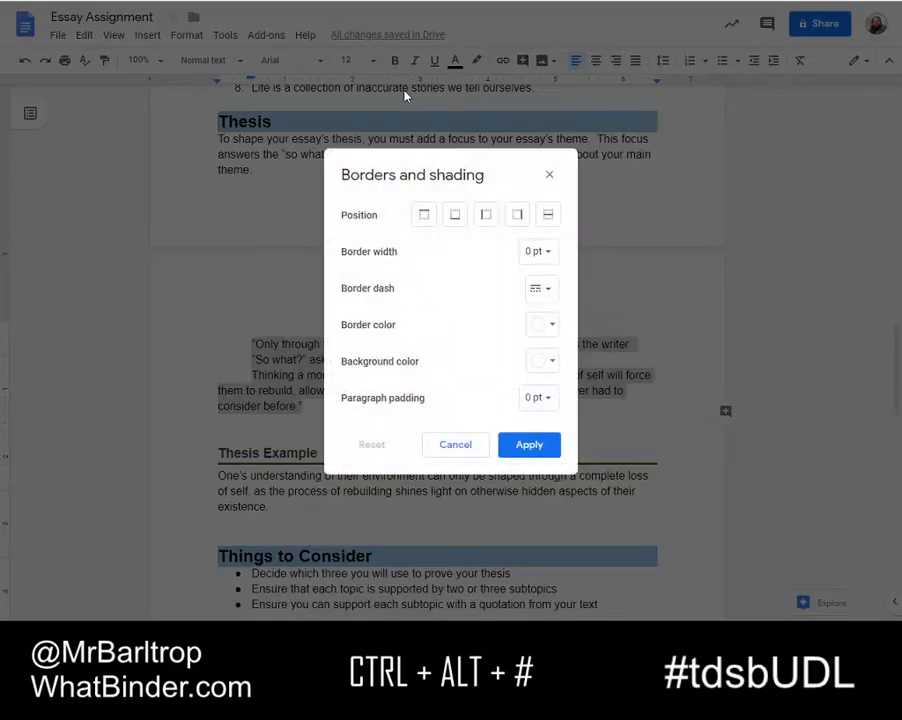
pyautogui.click(426, 215)
pyautogui.click(455, 215)
pyautogui.click(486, 215)
pyautogui.click(517, 215)
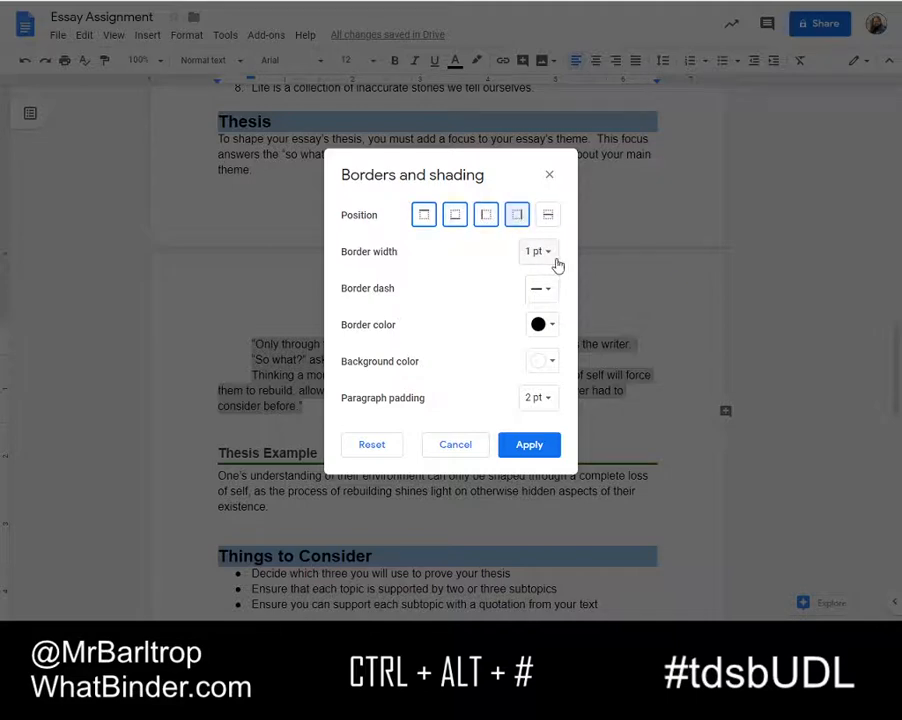
# Make the dialogue passage's border 2.25 pt wide, dashed and orange with 4 pt paragraph padding, and apply it
pyautogui.click(542, 252)
pyautogui.click(560, 450)
pyautogui.click(541, 289)
pyautogui.click(556, 364)
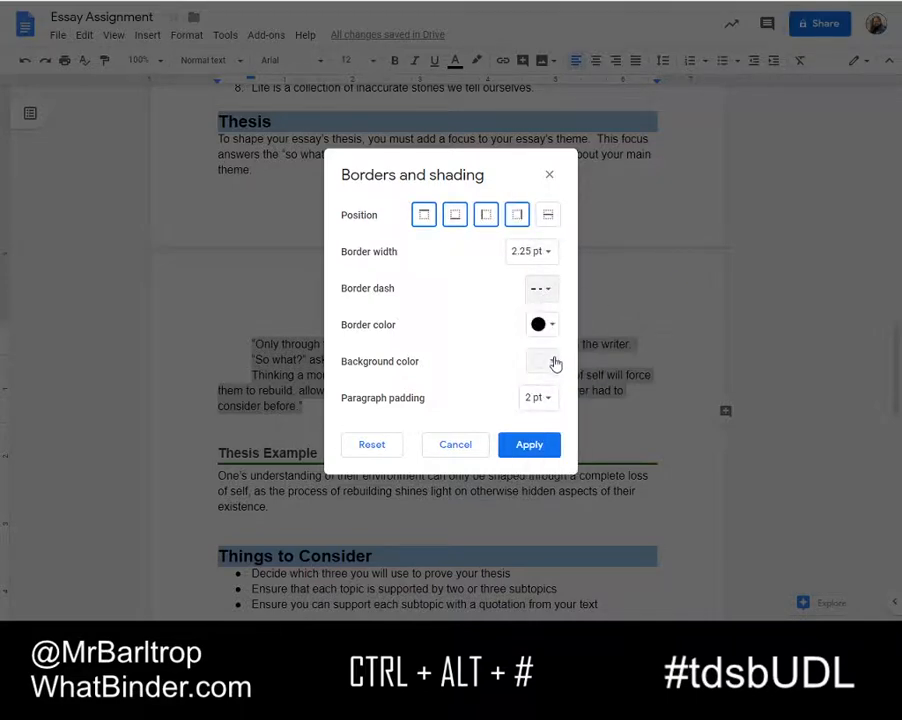
pyautogui.click(550, 325)
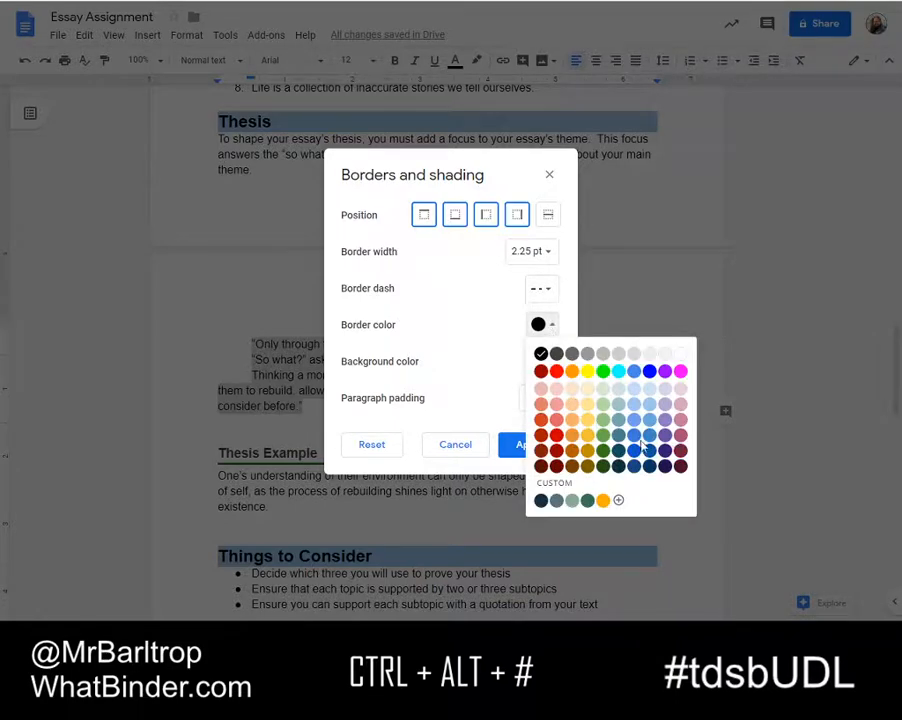
pyautogui.click(571, 437)
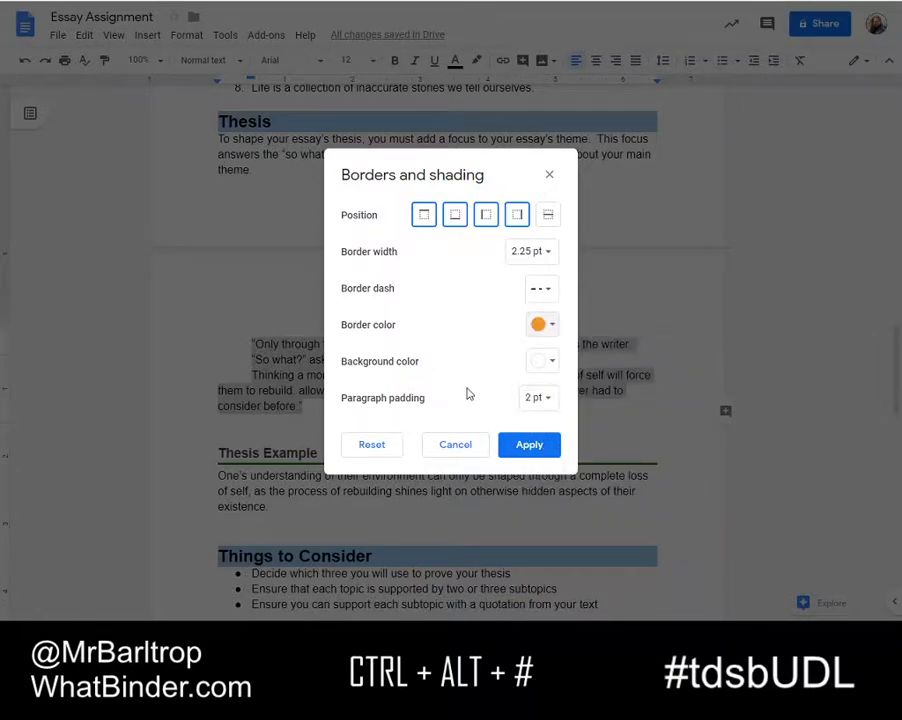
pyautogui.click(548, 401)
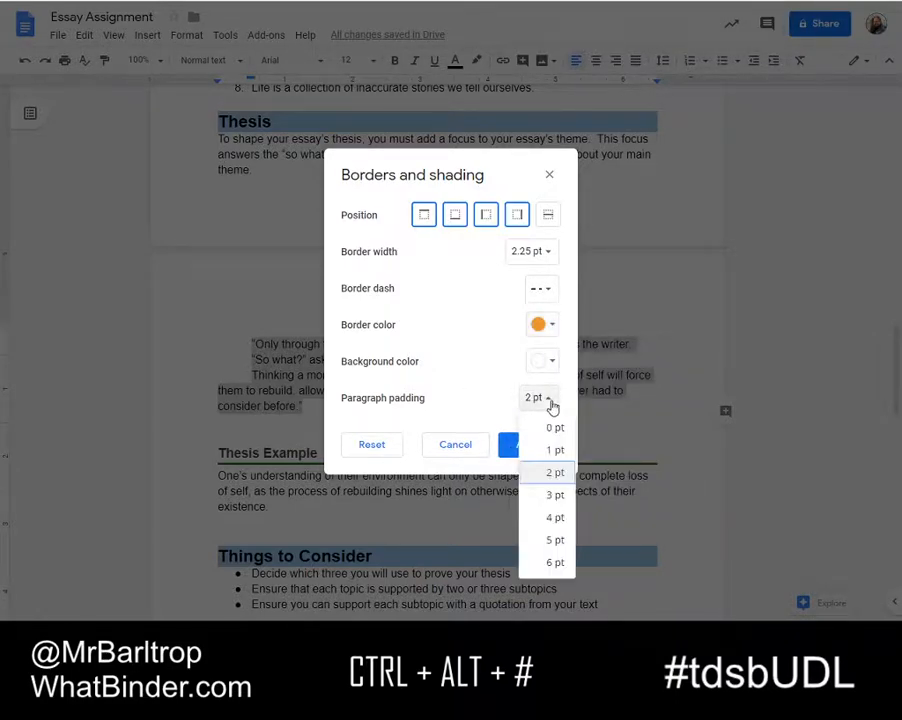
pyautogui.click(555, 519)
pyautogui.click(535, 446)
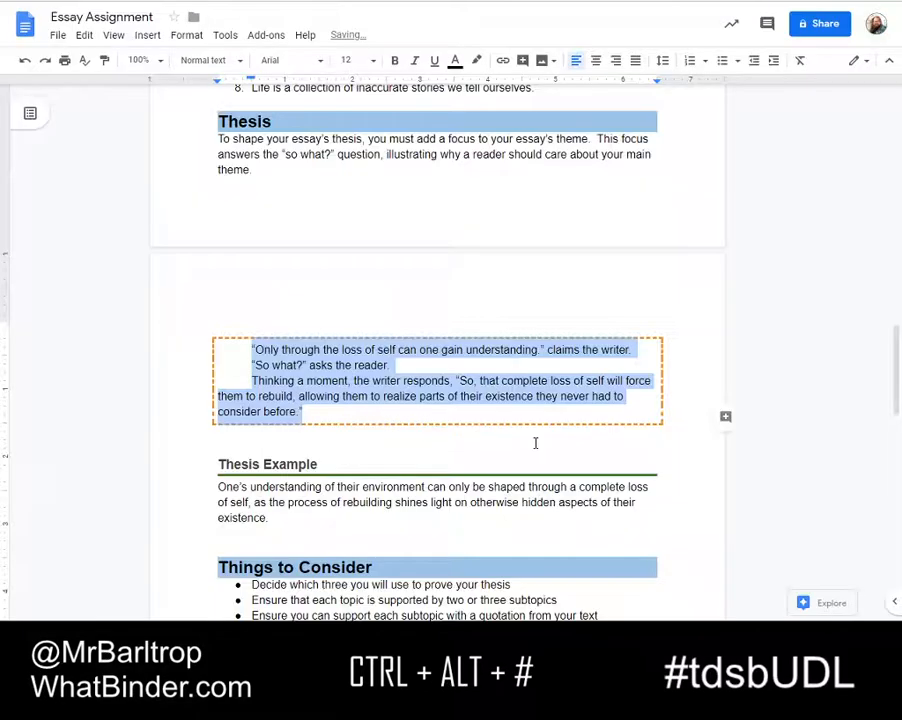
# Try to update the Normal text style to match the bordered dialogue passage
pyautogui.click(259, 396)
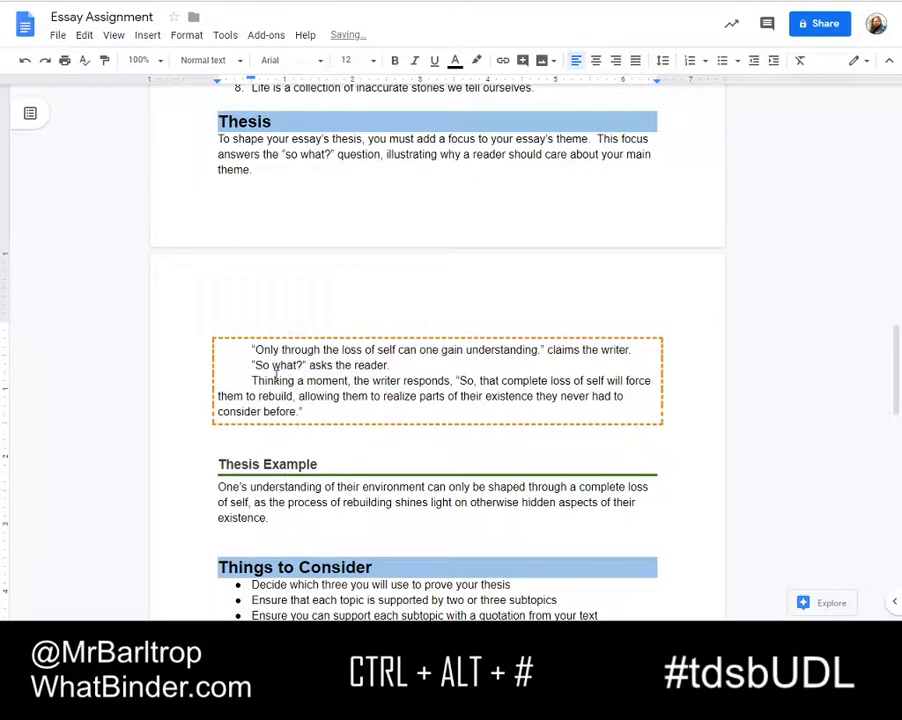
pyautogui.rightClick(284, 353)
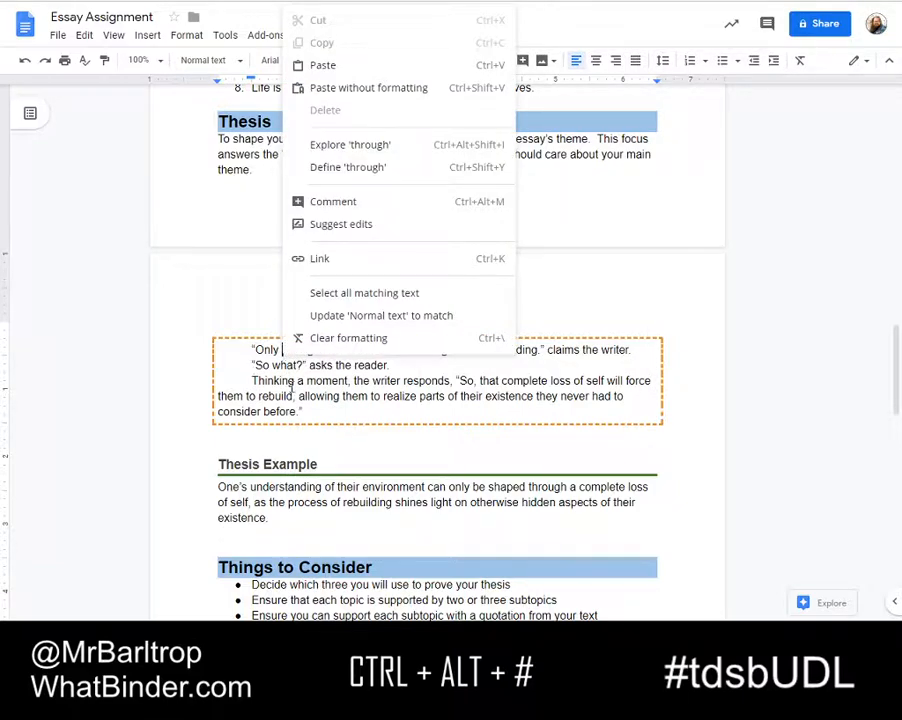
pyautogui.click(362, 316)
pyautogui.scroll(2, 305, 370)
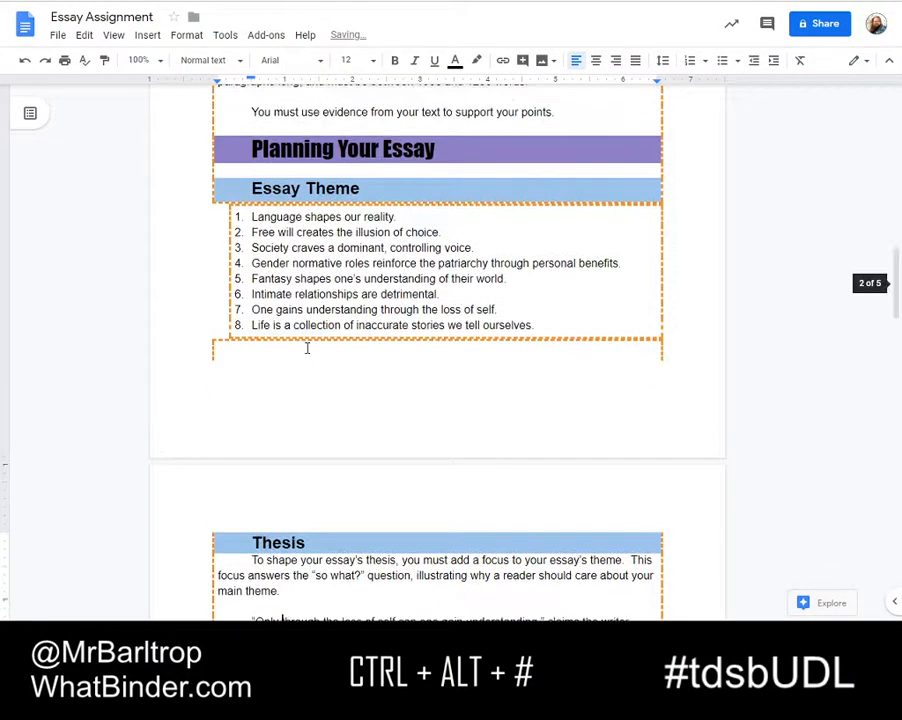
pyautogui.scroll(-3, 294, 436)
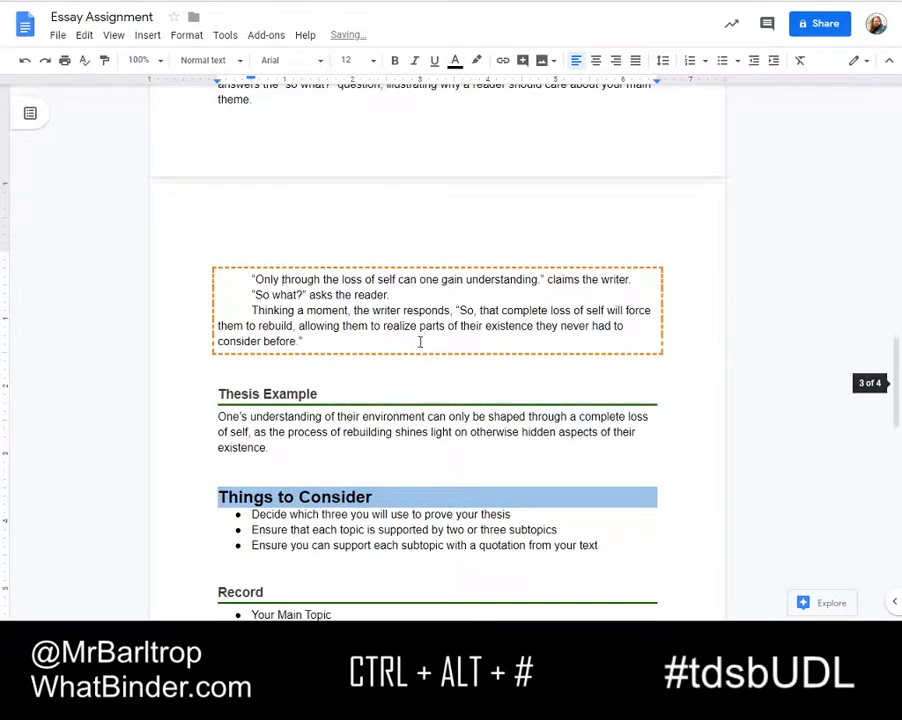
# Update the Heading 4 style to match the orange-bordered dialogue passage
pyautogui.click(242, 64)
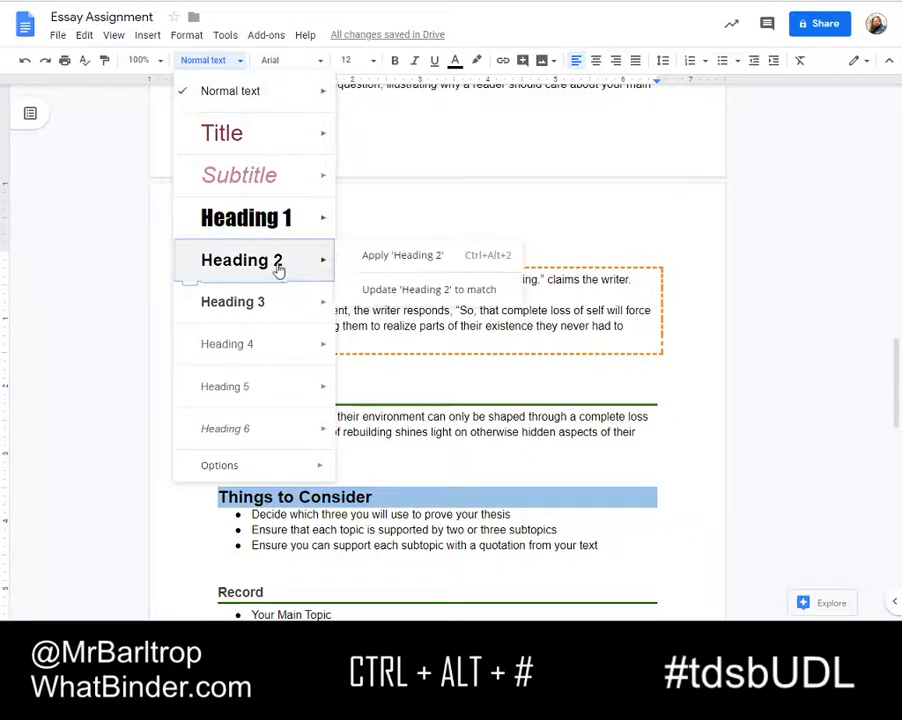
pyautogui.moveTo(336, 352)
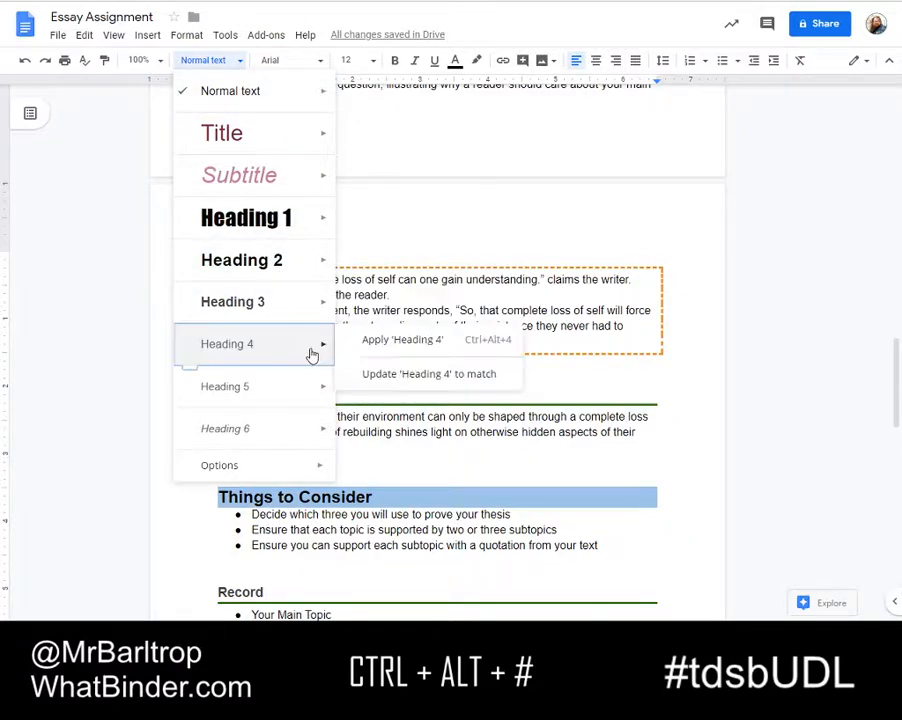
pyautogui.click(389, 376)
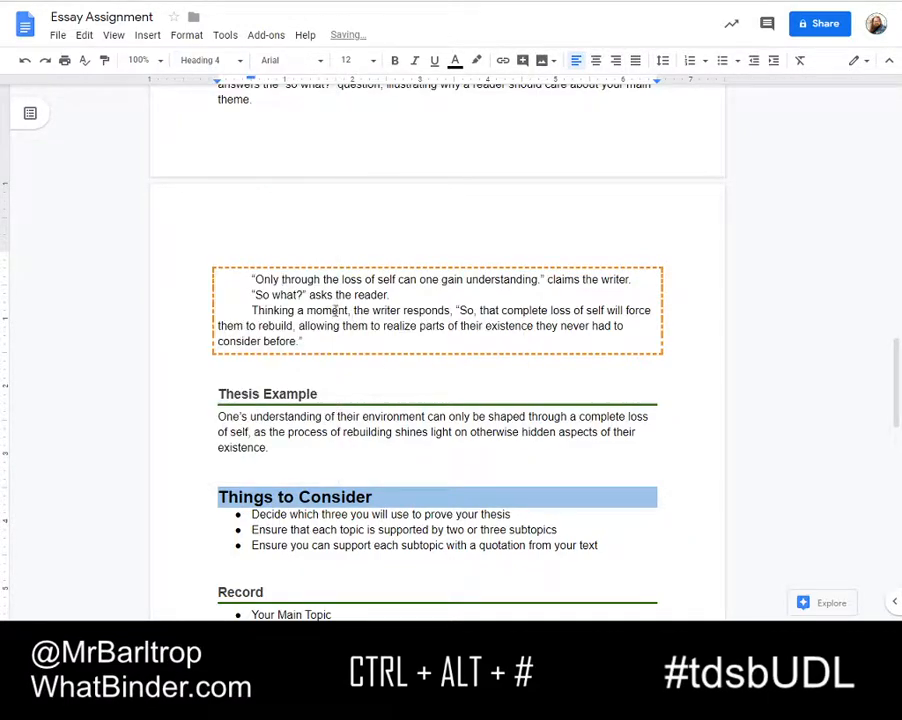
# Start a new paragraph a few lines below the numbered heading list on the last page and apply Heading 4 to it
pyautogui.scroll(-10, 344, 314)
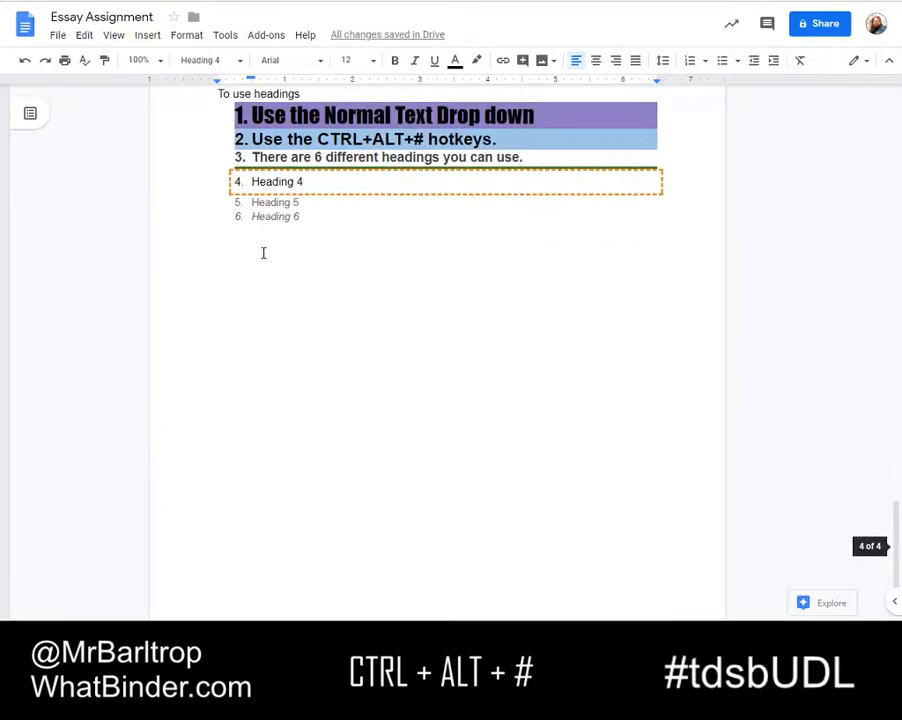
pyautogui.scroll(2, 357, 237)
pyautogui.click(366, 268)
pyautogui.click(358, 294)
pyautogui.press('Return')
pyautogui.press('Return')
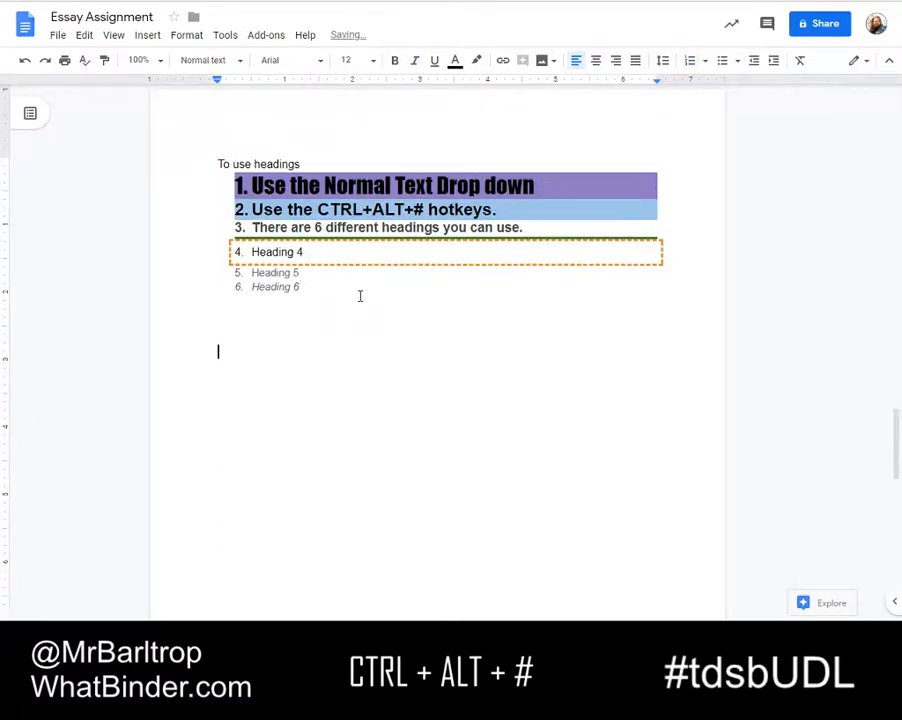
pyautogui.hotkey('ctrl', 'alt', '4')
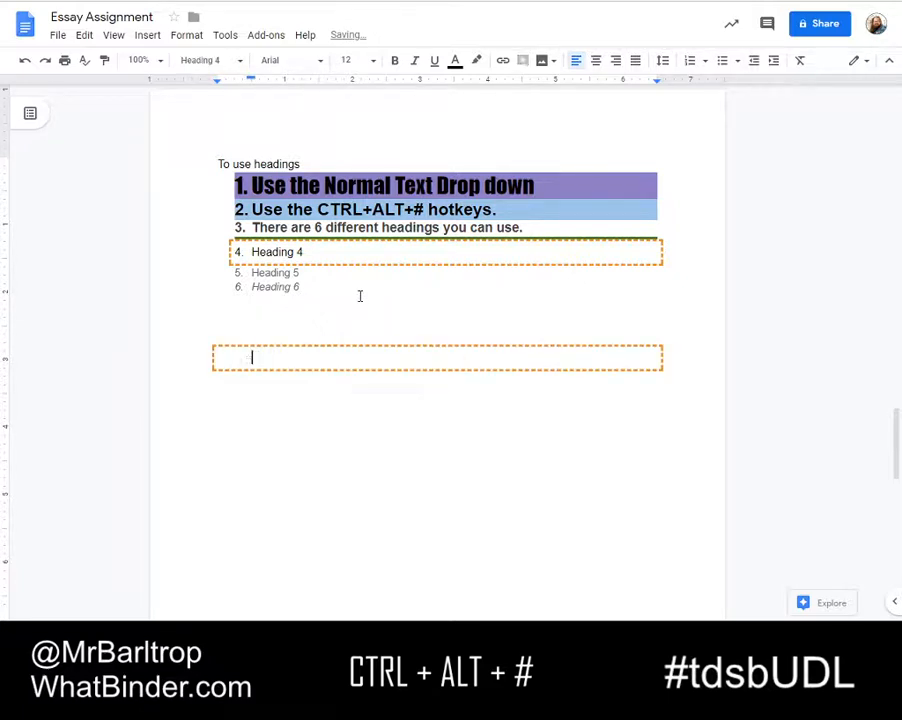
# Write "Heading 4 will always give me this box." in the new Heading 4 paragraph
pyautogui.write('A')
pyautogui.press('BackSpace')
pyautogui.write('Heading')
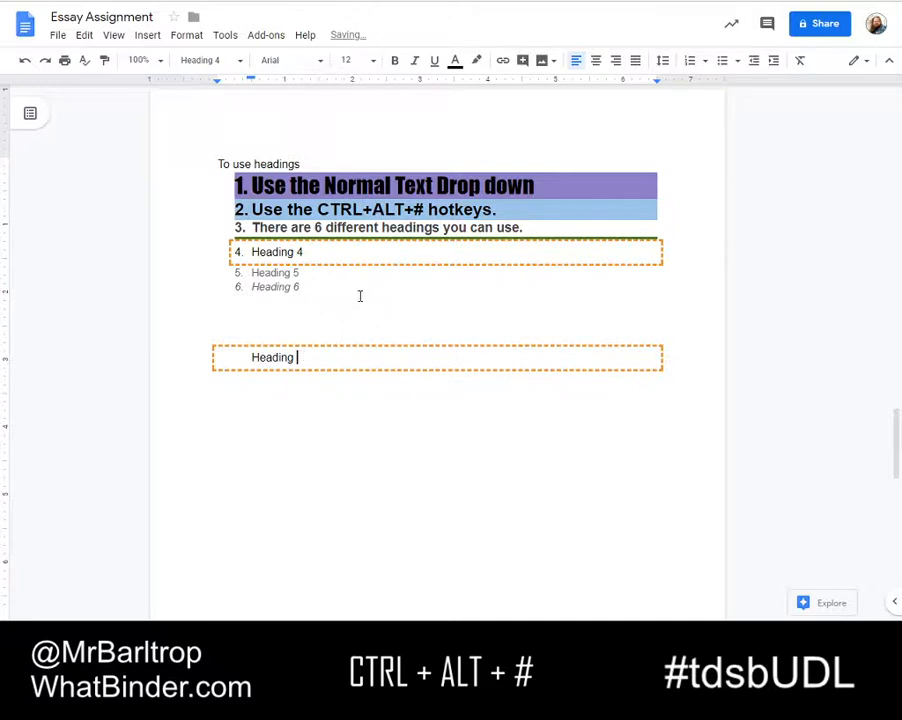
pyautogui.write(' 4 will always give me this box')
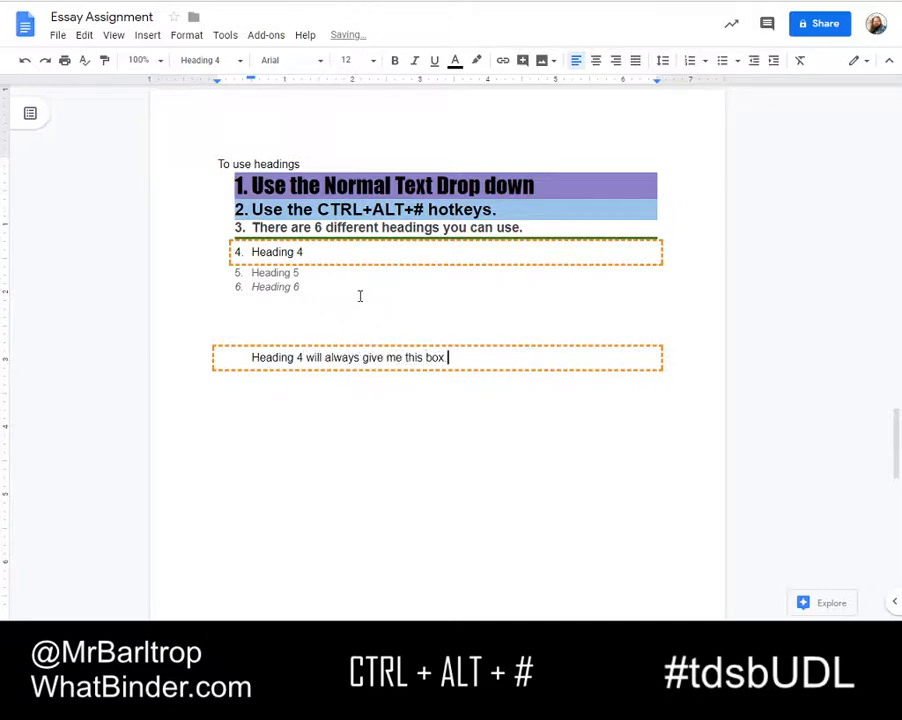
pyautogui.write('.')
pyautogui.press('Up')
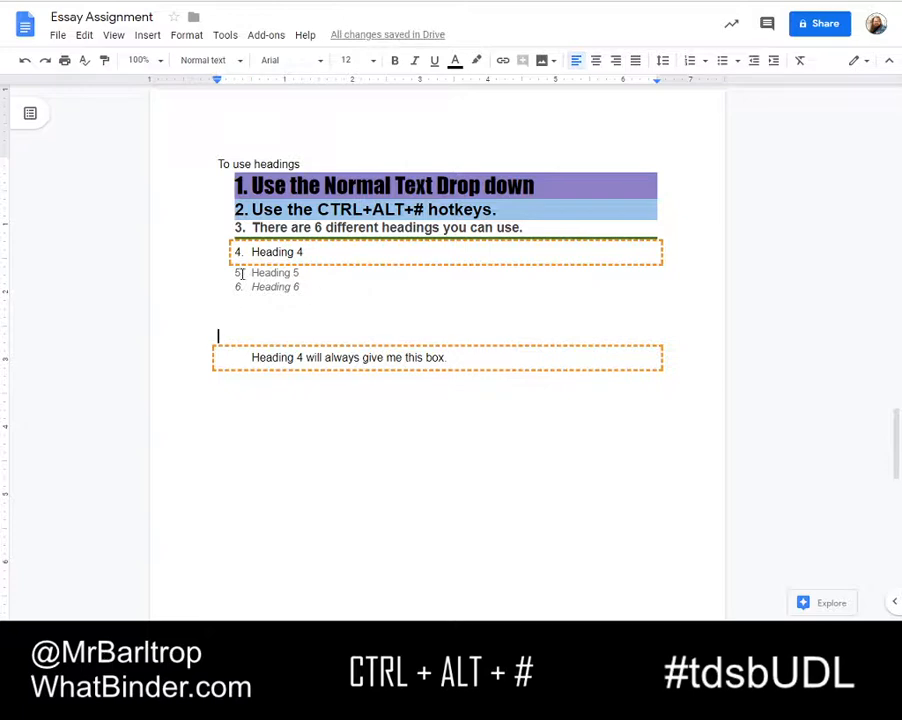
# Look through the document to check how the customised heading styles appear across its sections
pyautogui.scroll(5, 253, 264)
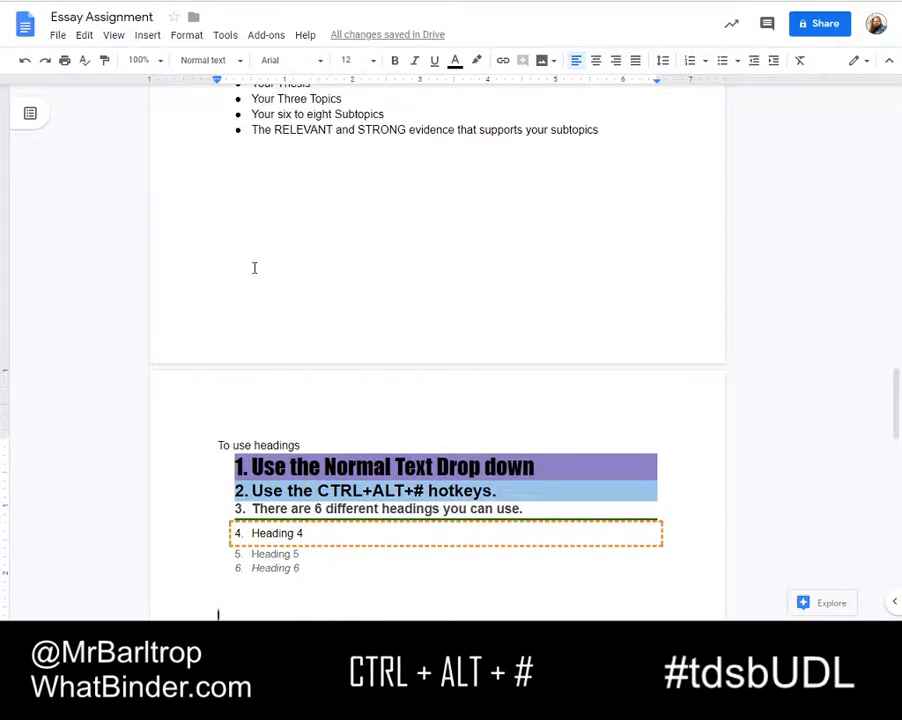
pyautogui.scroll(-4, 253, 270)
pyautogui.scroll(6, 251, 266)
pyautogui.scroll(12, 259, 237)
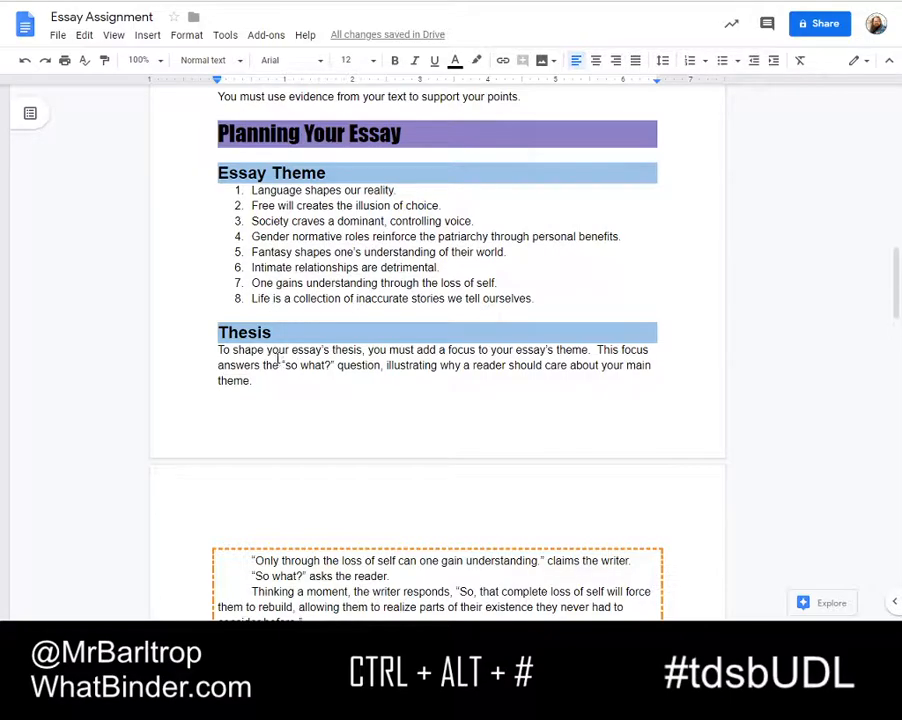
pyautogui.scroll(1, 278, 361)
pyautogui.scroll(3, 283, 452)
pyautogui.scroll(-10, 275, 373)
pyautogui.scroll(-3, 272, 366)
pyautogui.scroll(1, 272, 362)
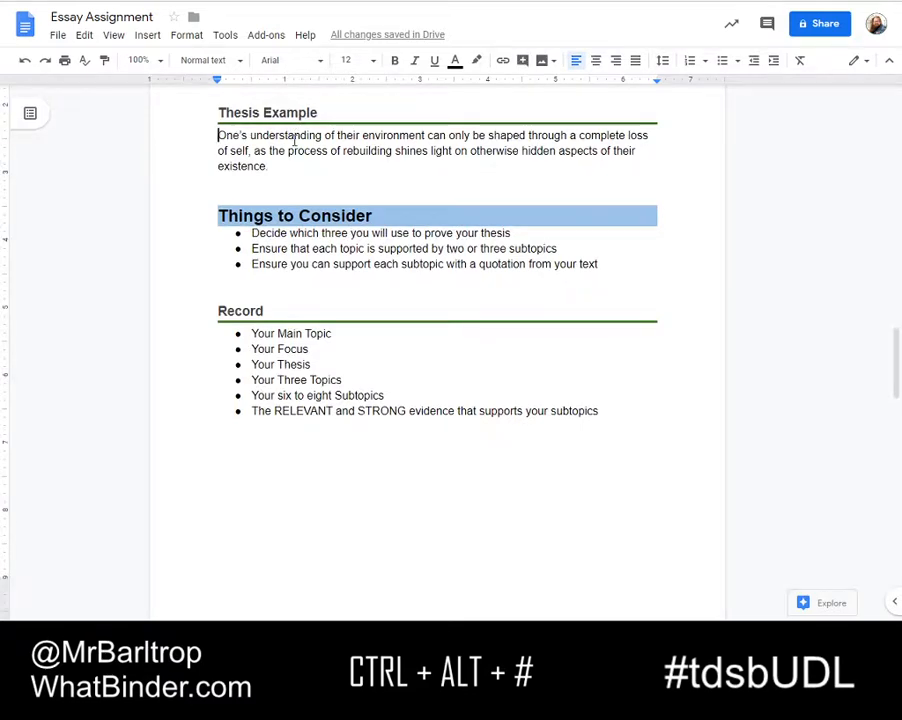
# Insert a blank line under the Thesis Example heading and apply Heading 5 to the thesis paragraph below it
pyautogui.press('Return')
pyautogui.hotkey('ctrl', 'shift', 'Down')
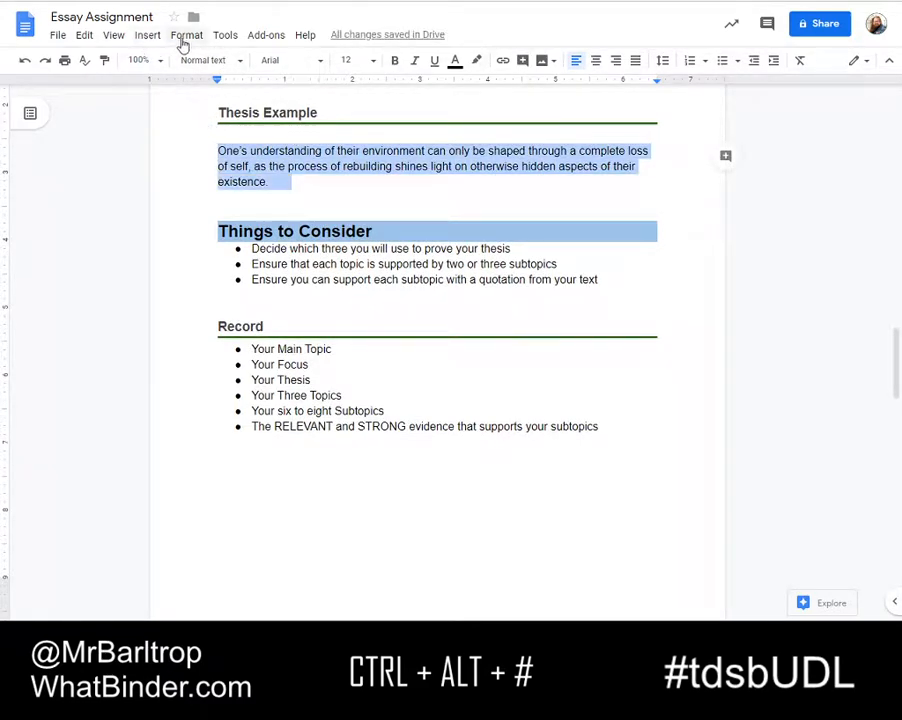
pyautogui.click(236, 62)
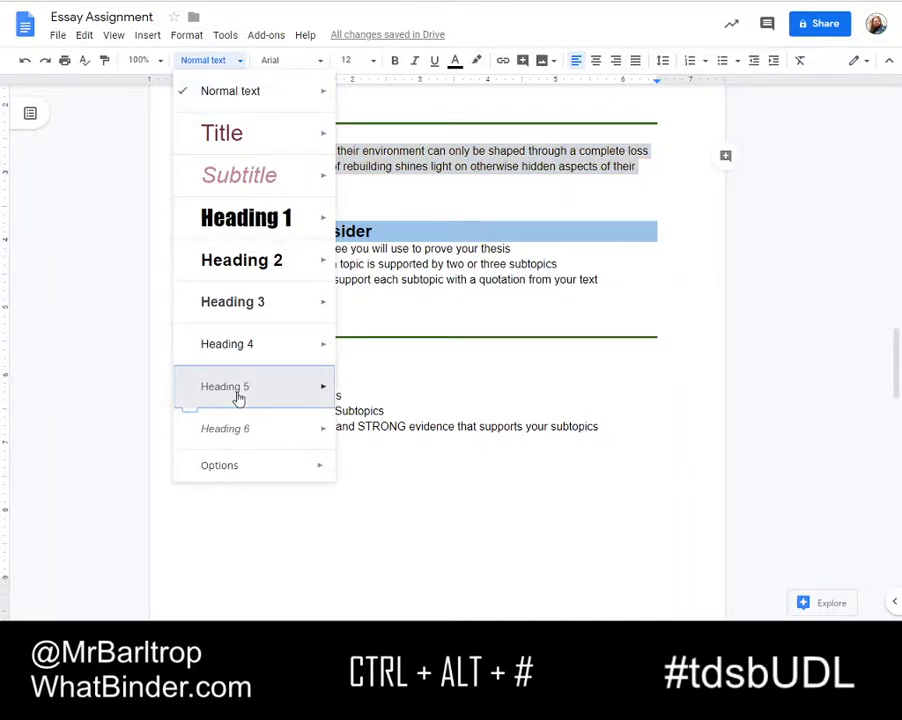
pyautogui.click(238, 392)
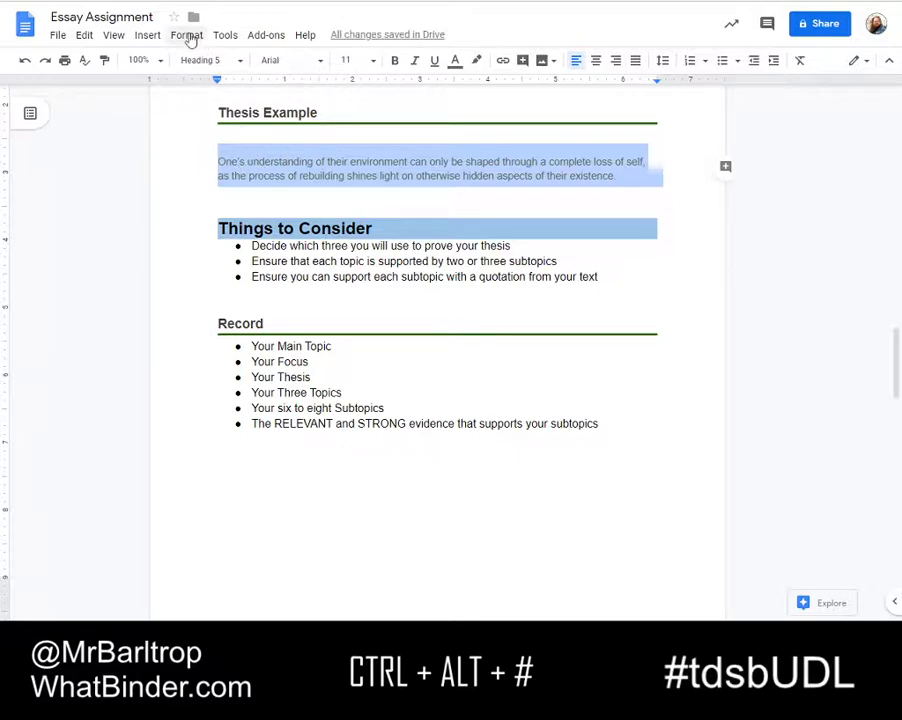
# Increase the thesis example paragraph's indent by one level
pyautogui.click(187, 36)
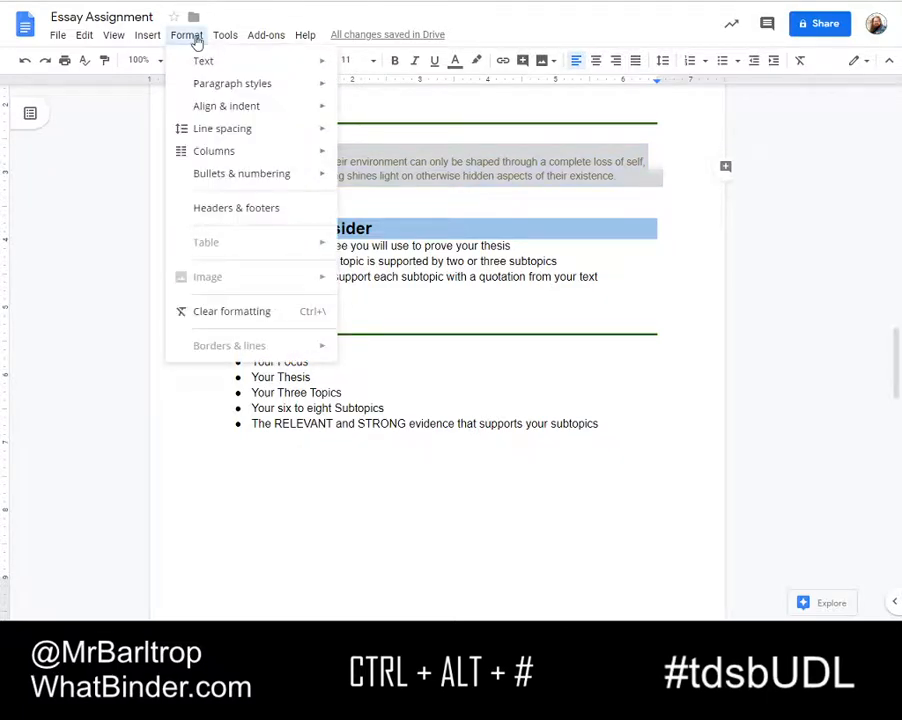
pyautogui.moveTo(222, 110)
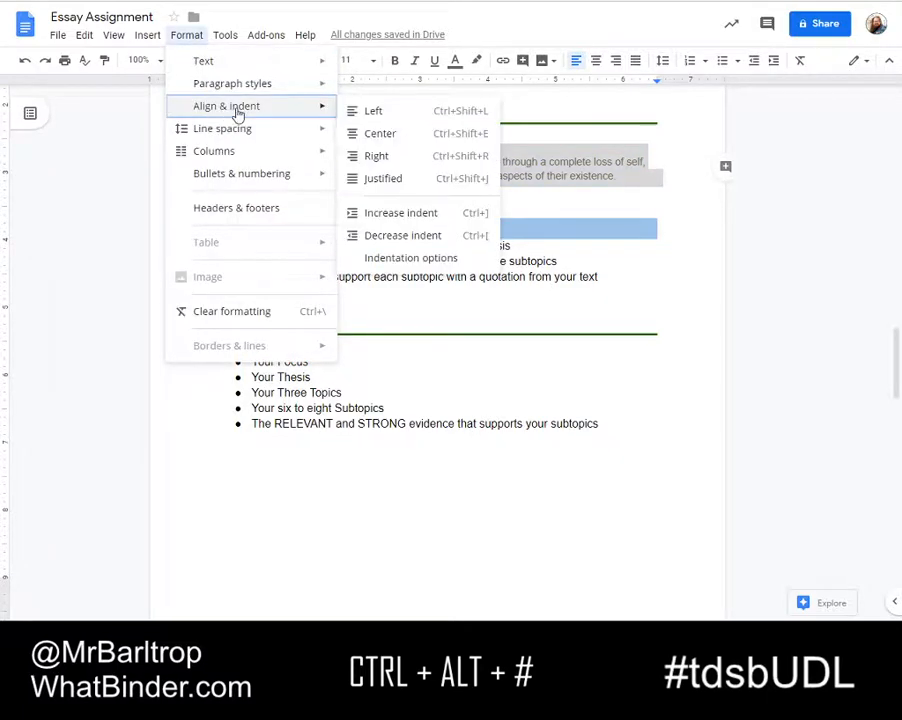
pyautogui.click(388, 213)
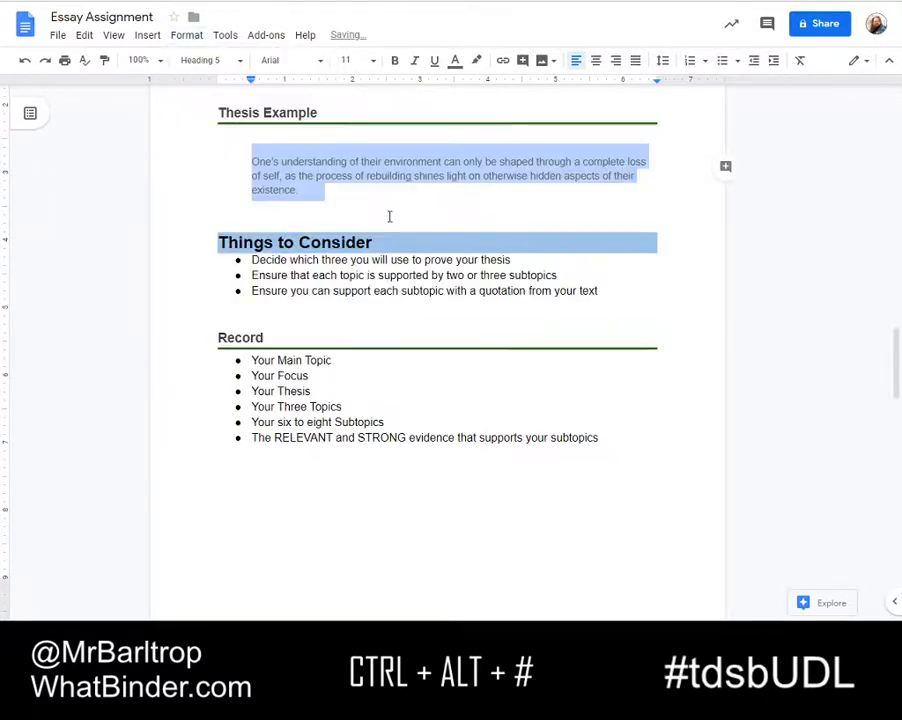
# Add a dark green border along only the left side of the thesis example paragraph
pyautogui.click(190, 37)
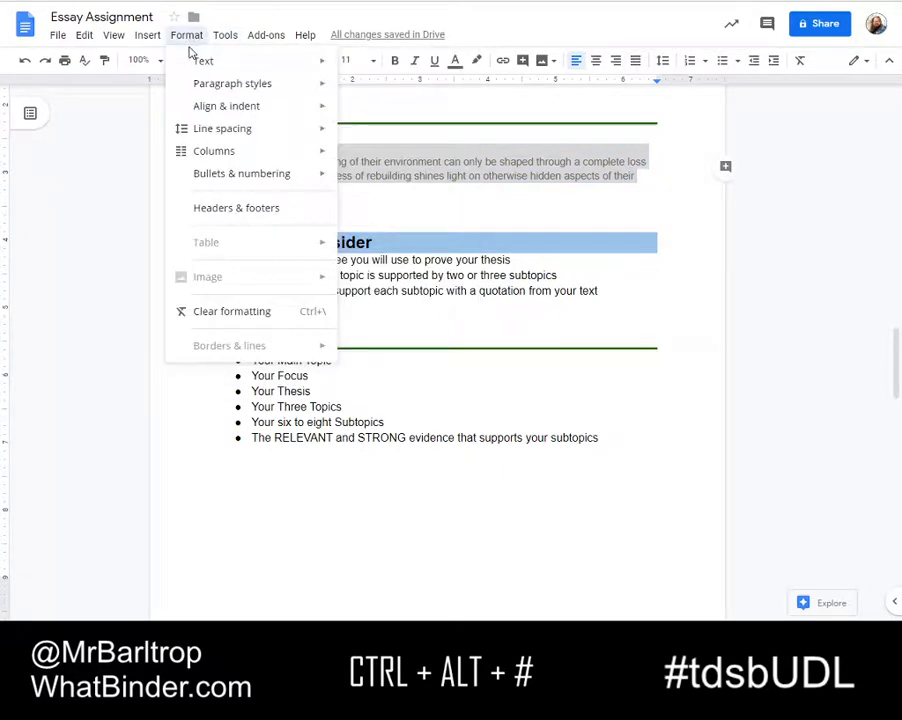
pyautogui.moveTo(214, 92)
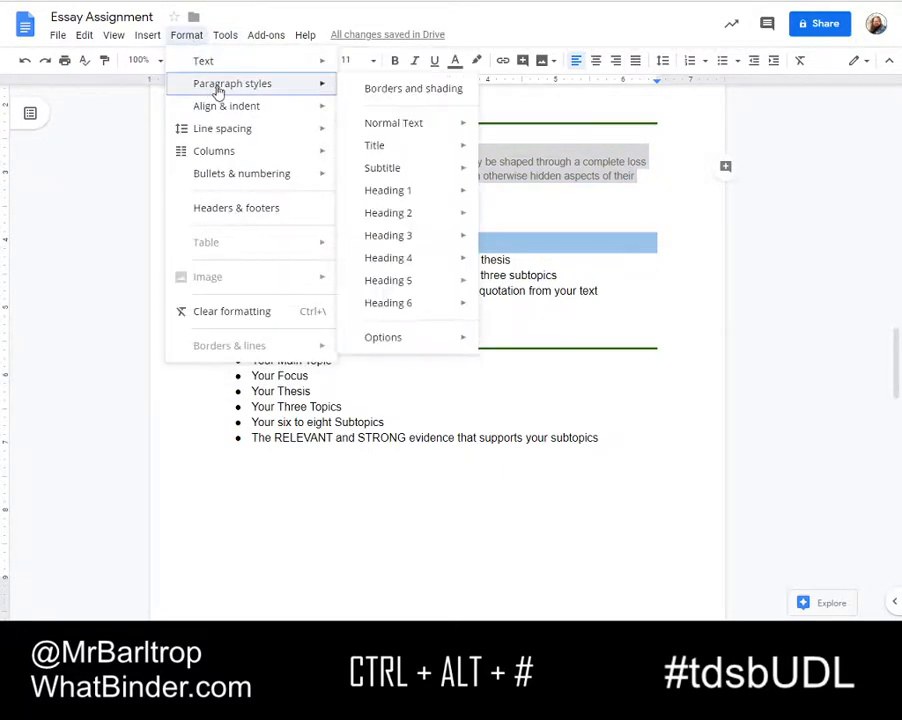
pyautogui.click(404, 96)
pyautogui.click(485, 215)
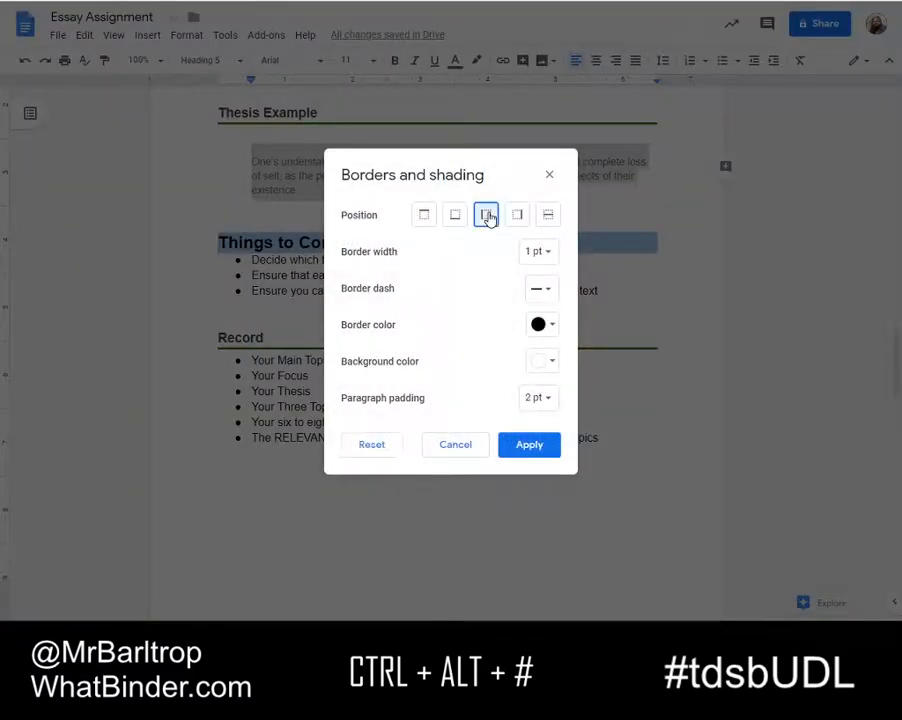
pyautogui.click(553, 326)
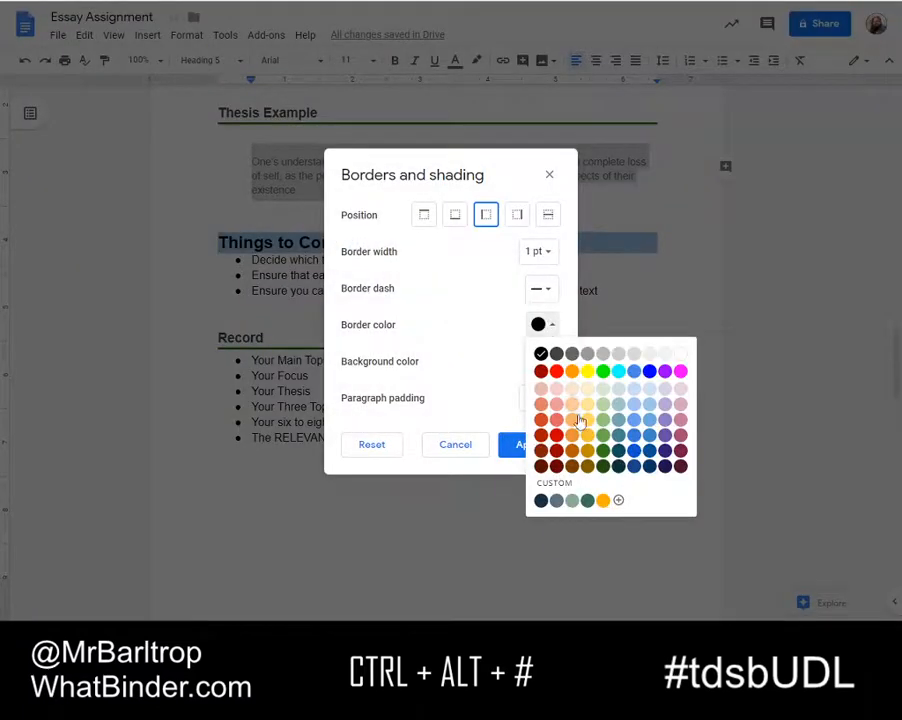
pyautogui.click(600, 470)
pyautogui.click(527, 447)
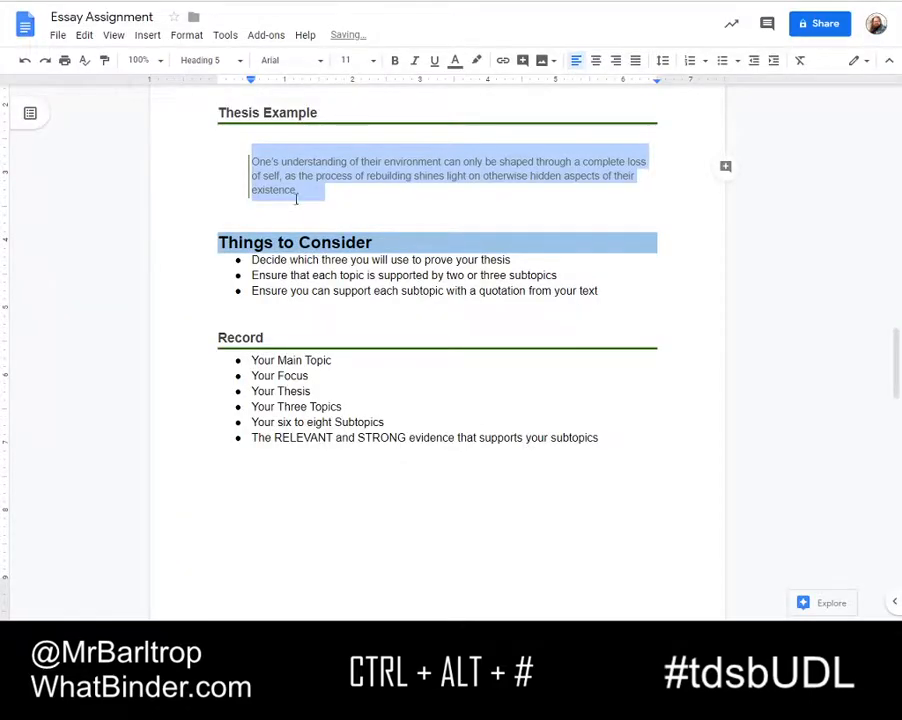
# Update the Heading 5 style to match the indented thesis example paragraph with the side border
pyautogui.click(268, 175)
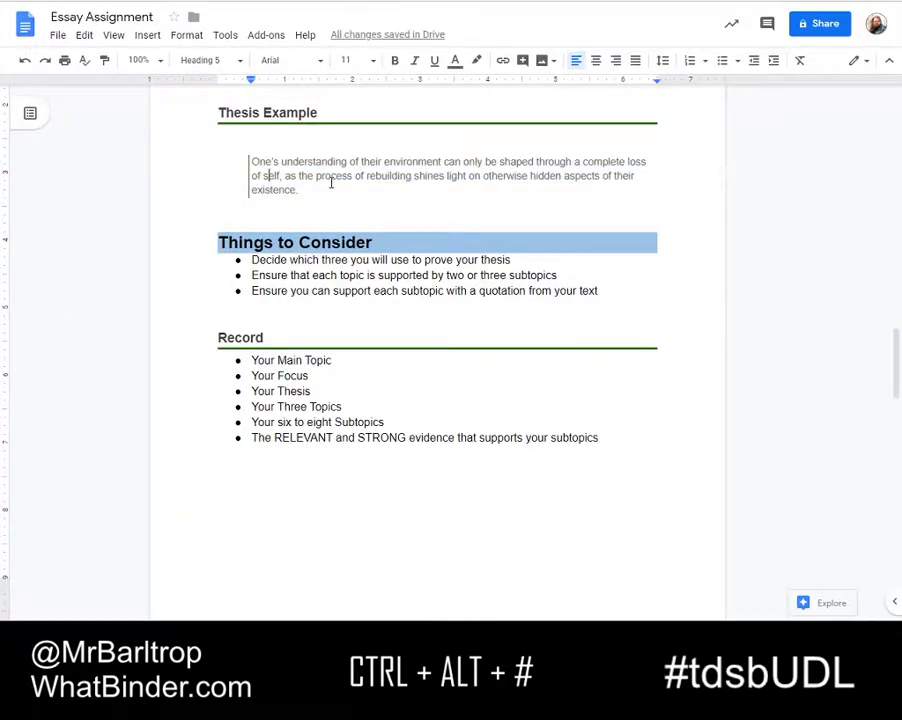
pyautogui.click(312, 191)
pyautogui.press('Return')
pyautogui.press('BackSpace')
pyautogui.press('BackSpace')
pyautogui.rightClick(308, 175)
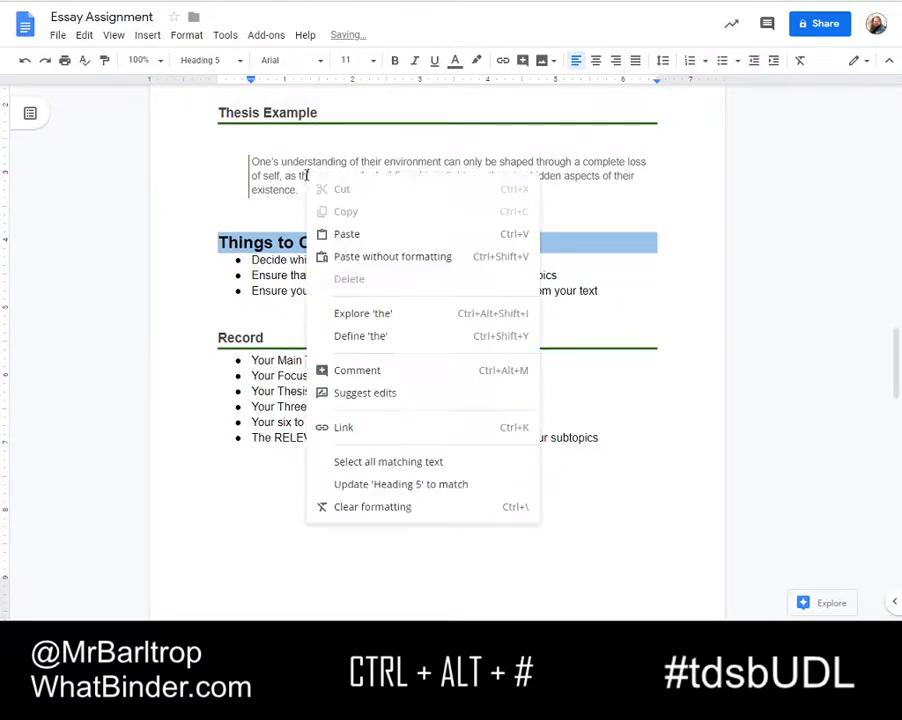
pyautogui.click(393, 485)
# Add a new line reading "Test" below the thesis example paragraph and apply Heading 5 to it
pyautogui.click(340, 216)
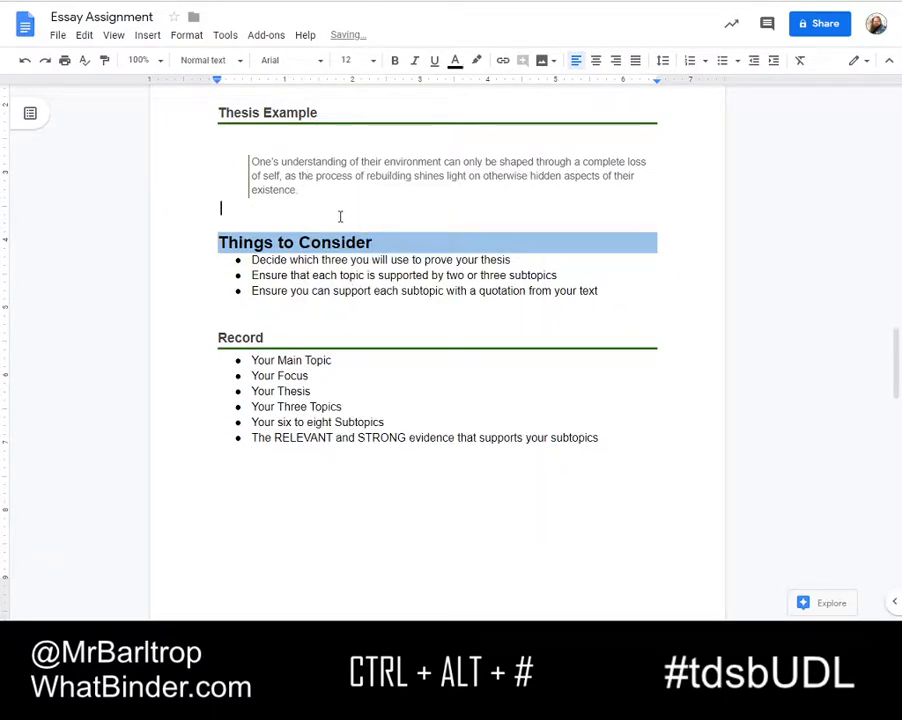
pyautogui.press('Return')
pyautogui.write('Test')
pyautogui.hotkey('shift', 'Home')
pyautogui.hotkey('ctrl', 'alt', '5')
pyautogui.click(340, 216)
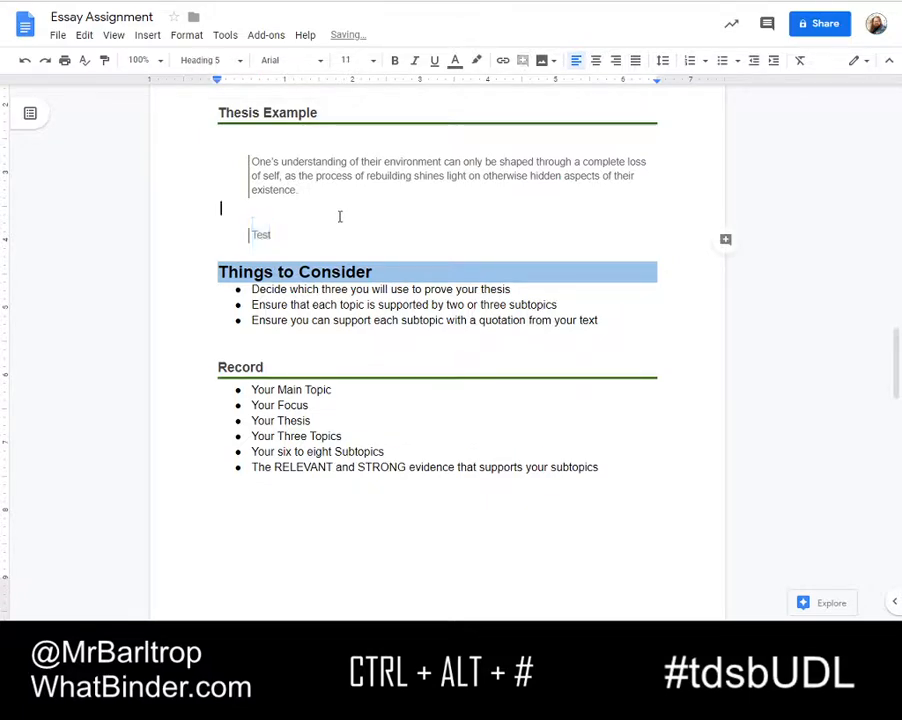
# Switch the Test line through Heading 4, 3, 2, 1 and Normal text, and remove the line
pyautogui.click(383, 228)
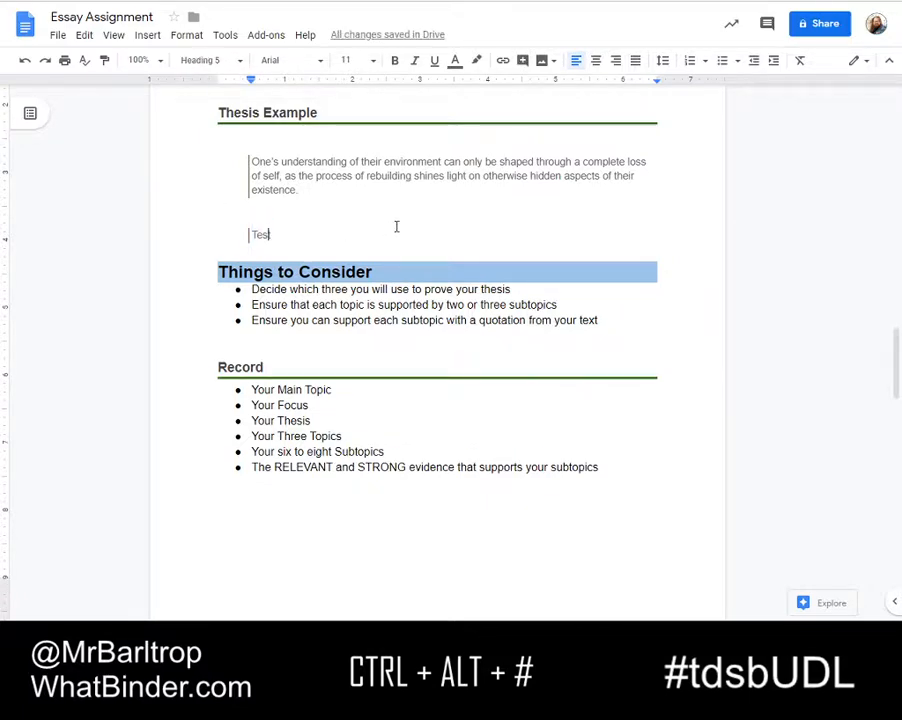
pyautogui.hotkey('ctrl', 'alt', '4')
pyautogui.hotkey('ctrl', 'alt', '3')
pyautogui.hotkey('ctrl', 'alt', '2')
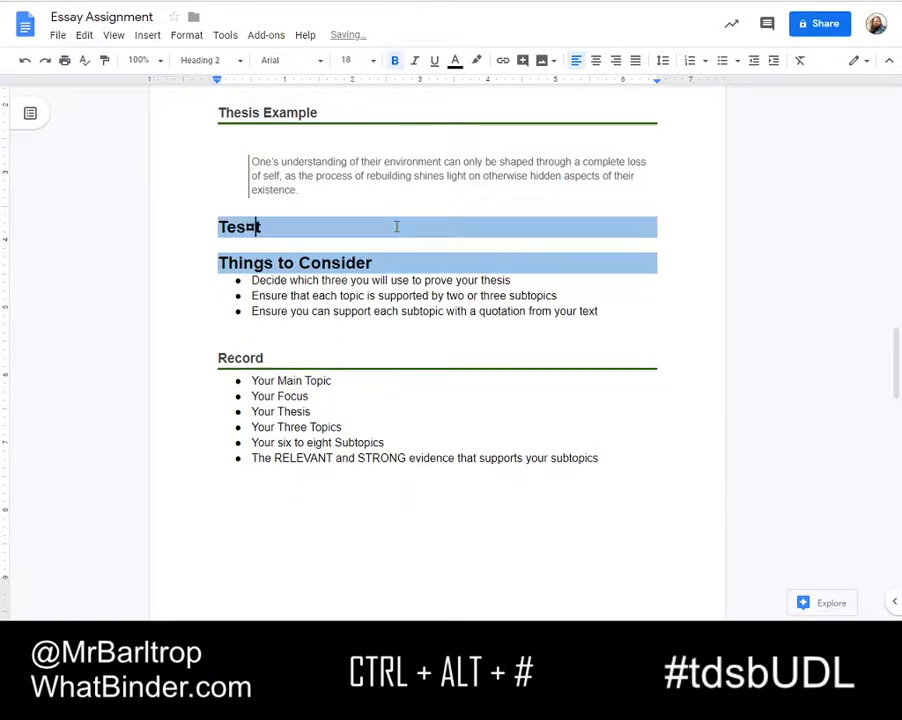
pyautogui.hotkey('ctrl', 'alt', '1')
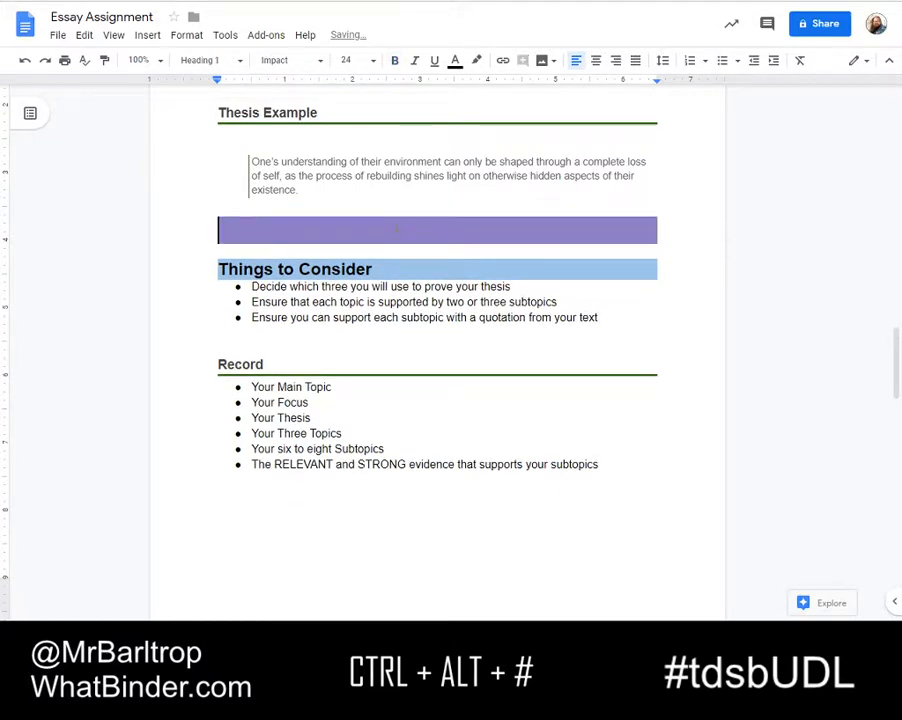
pyautogui.hotkey('ctrl', 'alt', '0')
pyautogui.press('BackSpace')
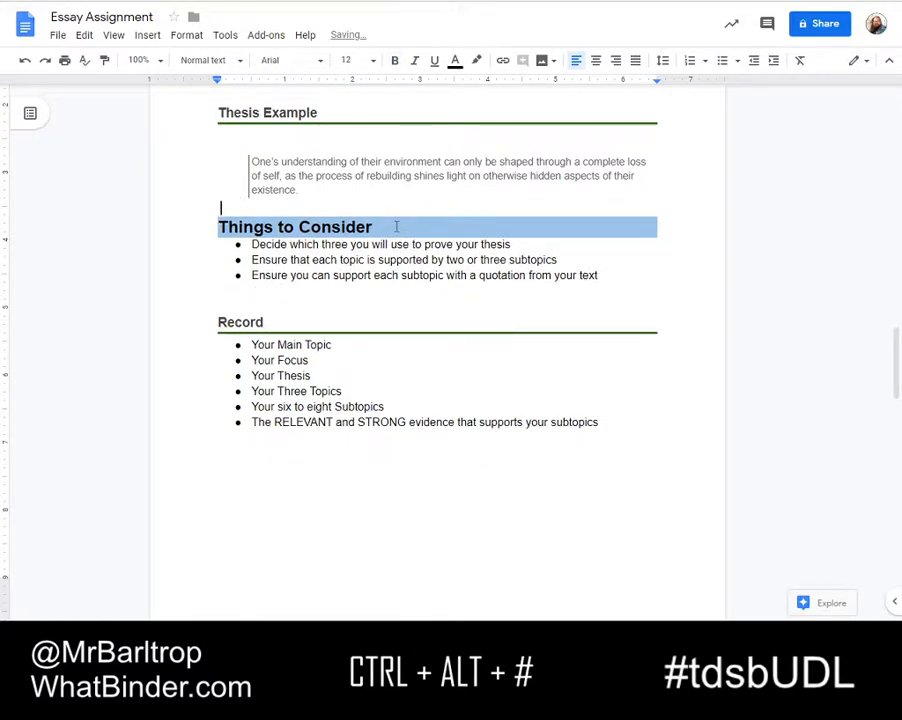
# Review the heading, dialogue box and quotation formatting throughout the essay assignment, from the title page to the Heading 4 sample box
pyautogui.scroll(5, 396, 227)
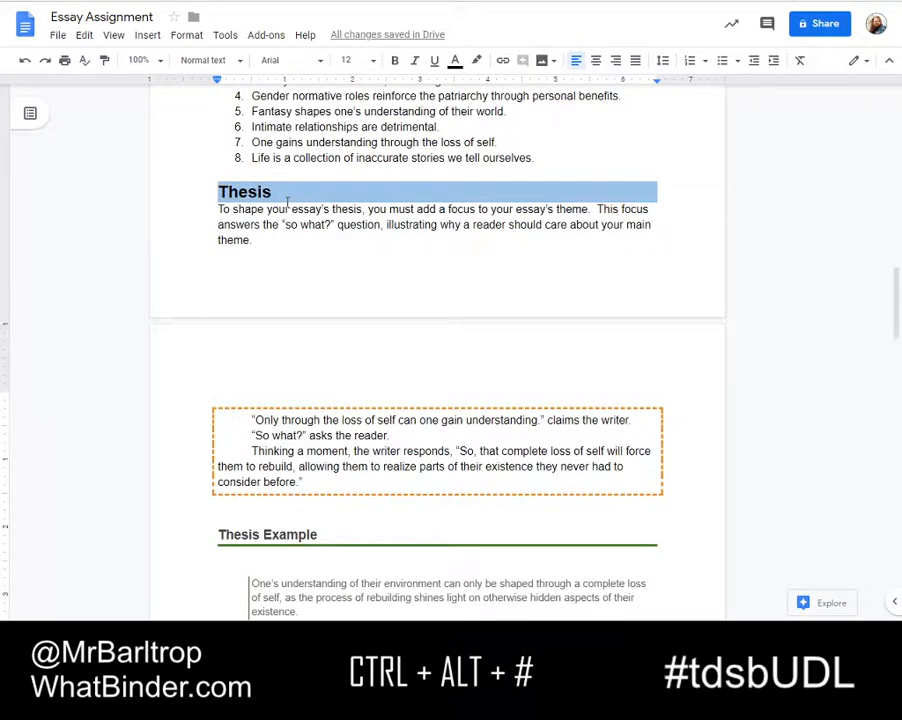
pyautogui.scroll(-3, 273, 265)
pyautogui.scroll(6, 276, 250)
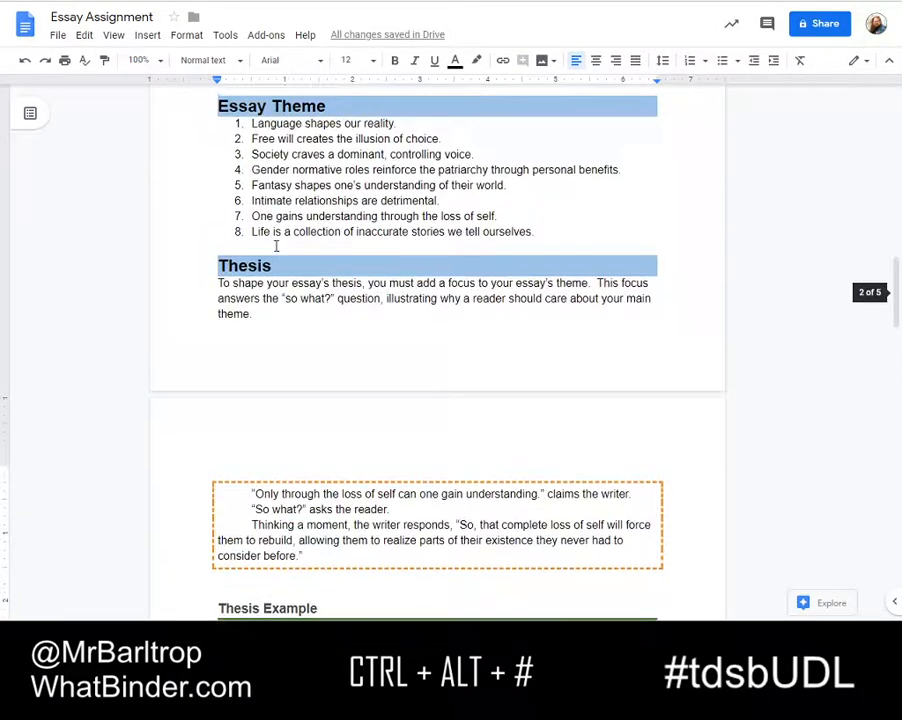
pyautogui.scroll(2, 274, 243)
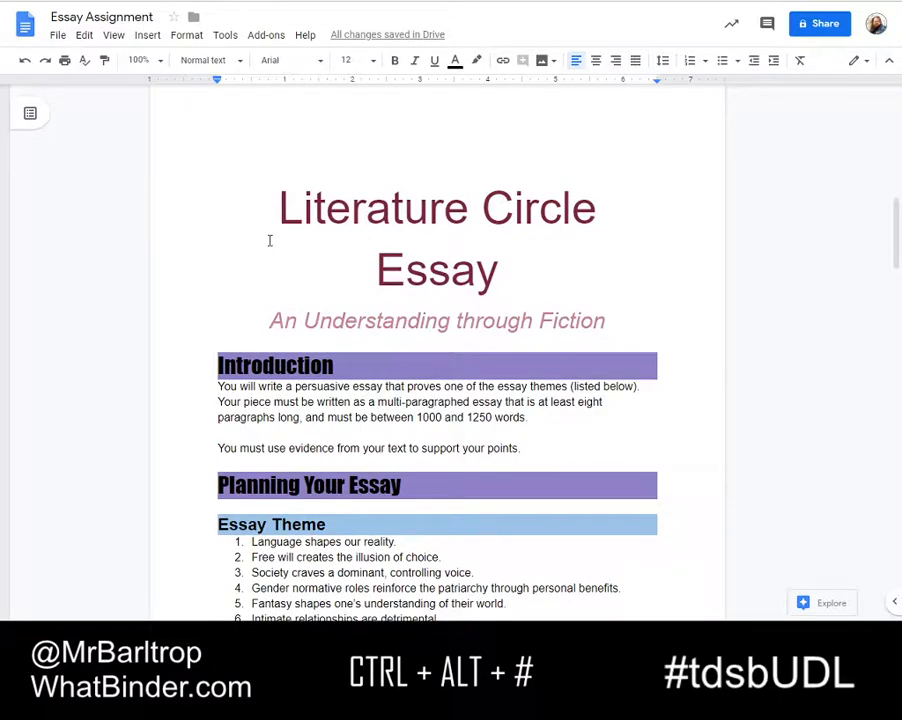
pyautogui.scroll(-9, 270, 230)
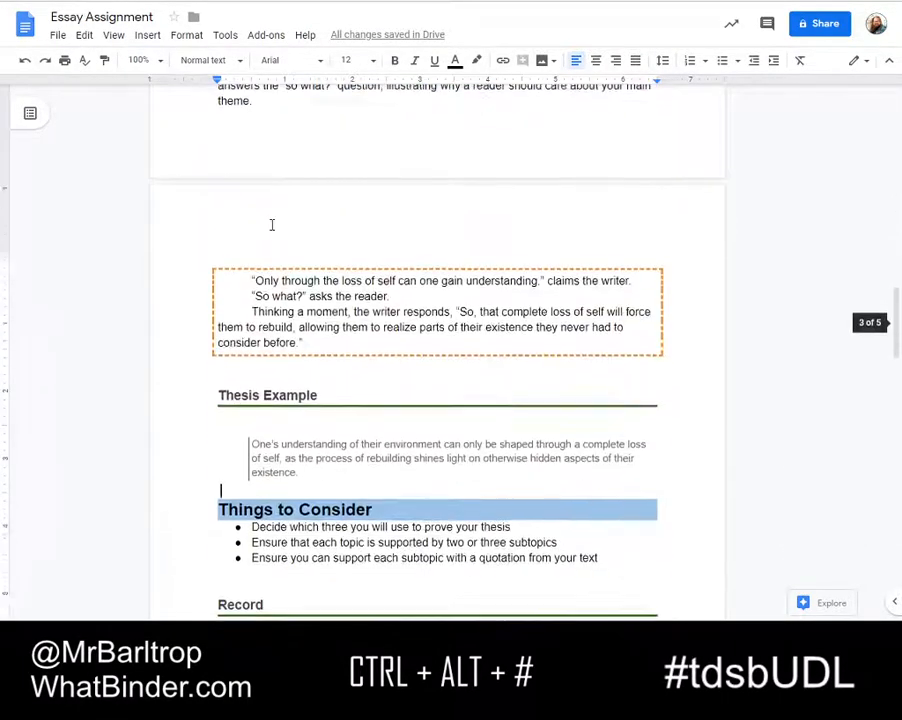
pyautogui.scroll(-8, 266, 228)
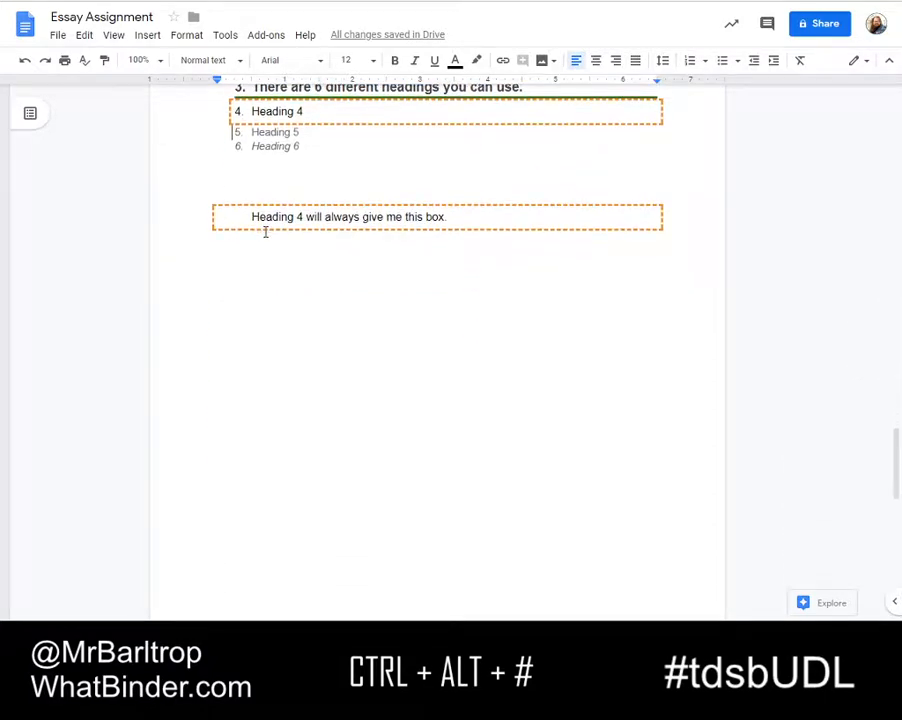
pyautogui.scroll(8, 265, 232)
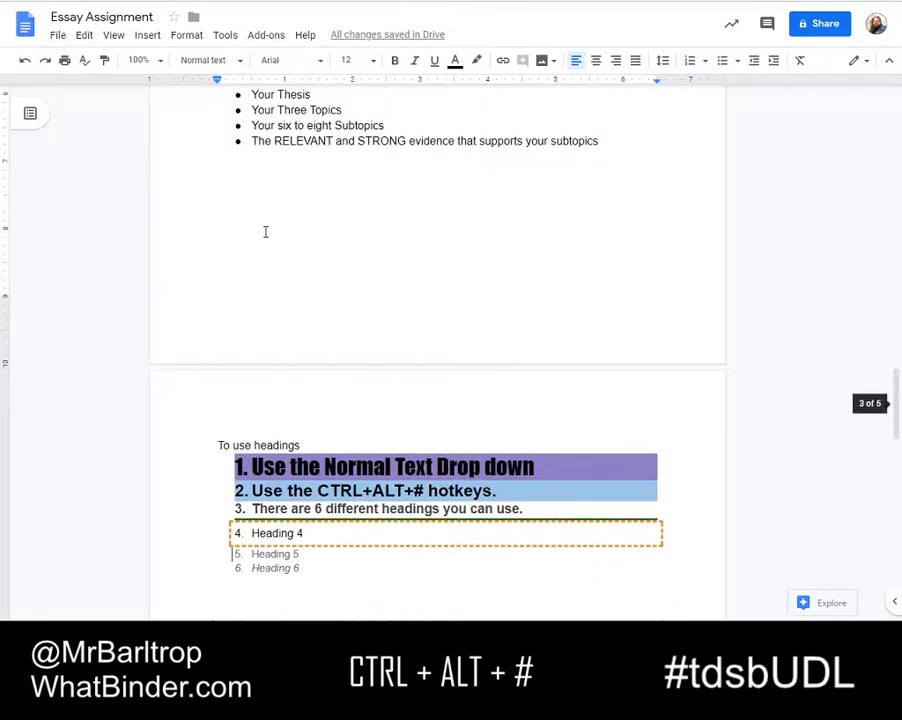
pyautogui.scroll(2, 266, 228)
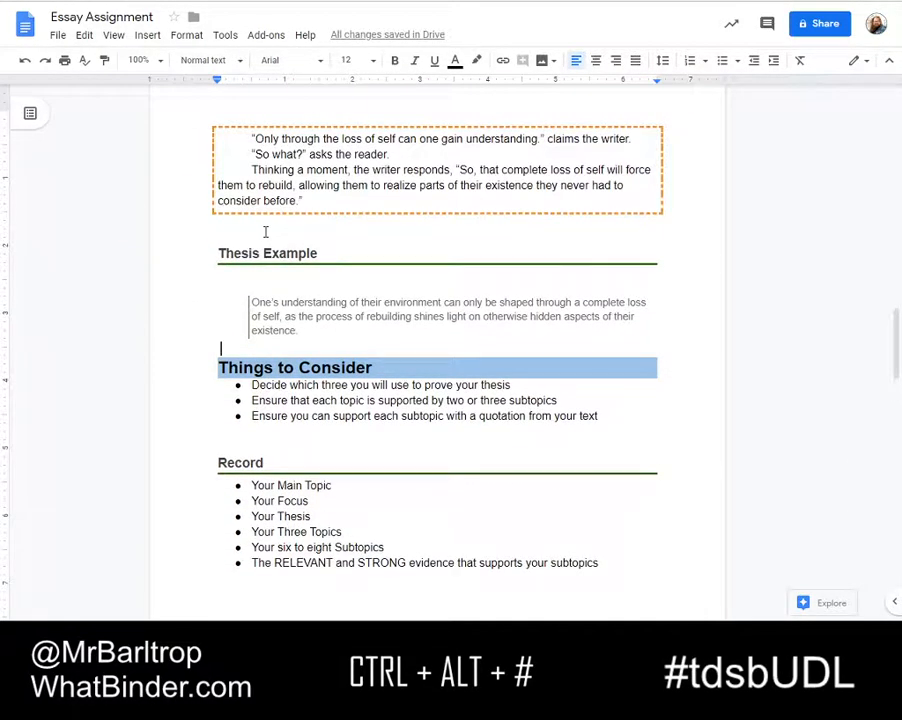
pyautogui.scroll(5, 265, 232)
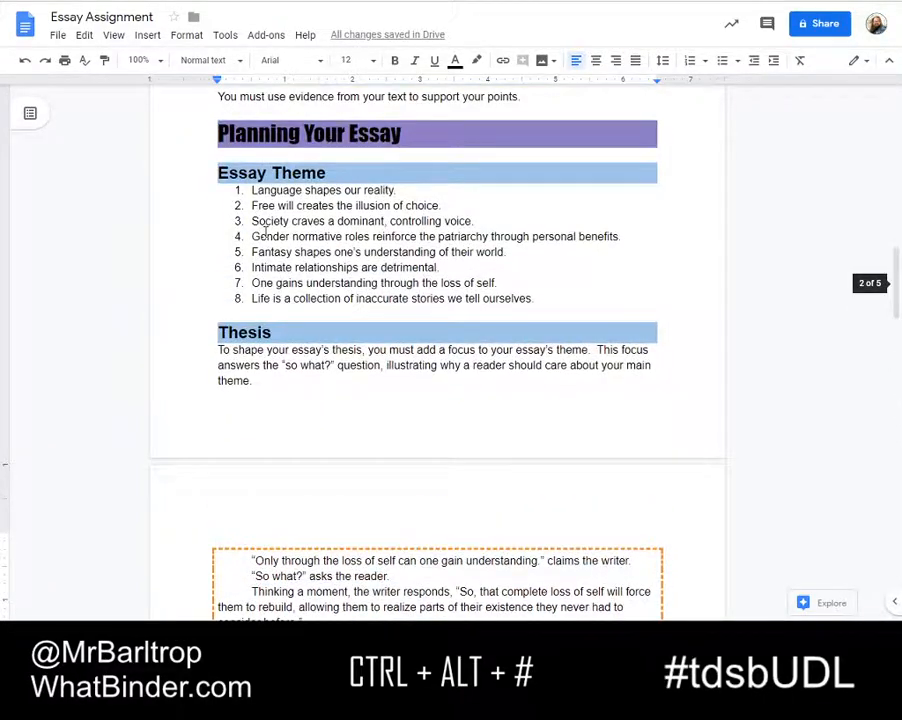